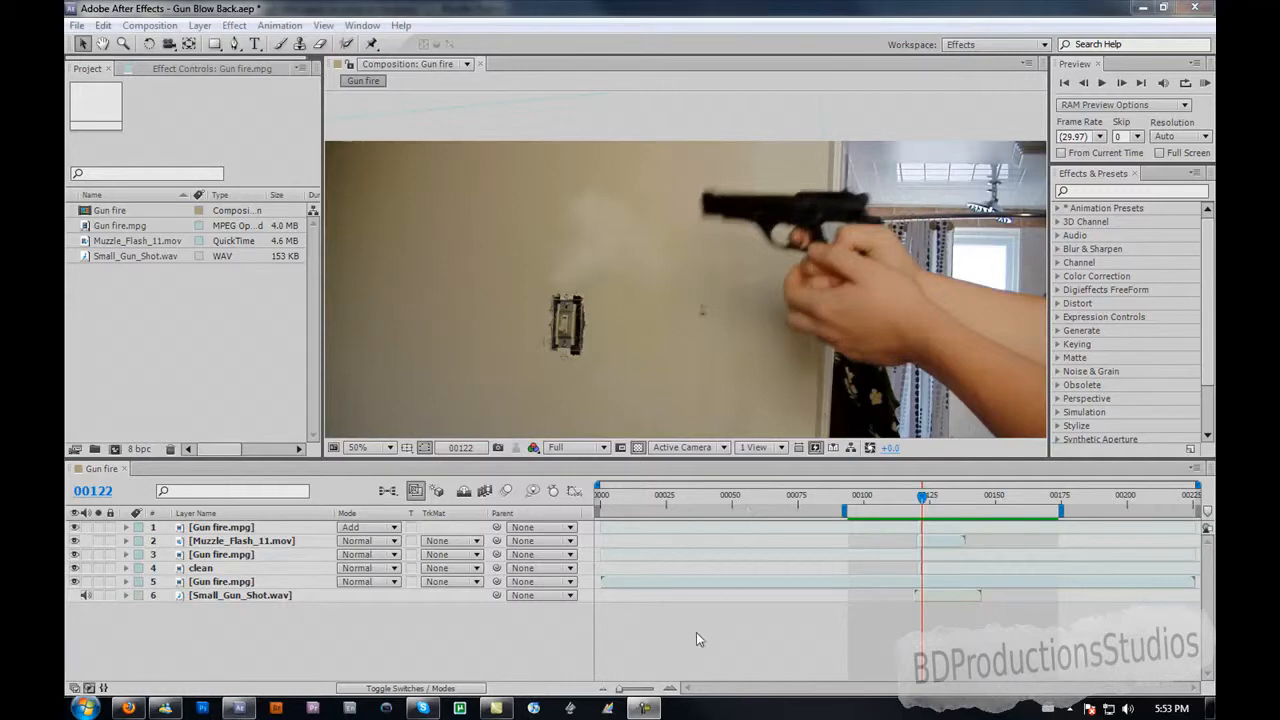
Step back to frame 117 and play a RAM preview of the finished Gun fire composition
key("Page_Up")
key("Page_Up")
key("Page_Up")
key("Page_Up")
key("Page_Up")
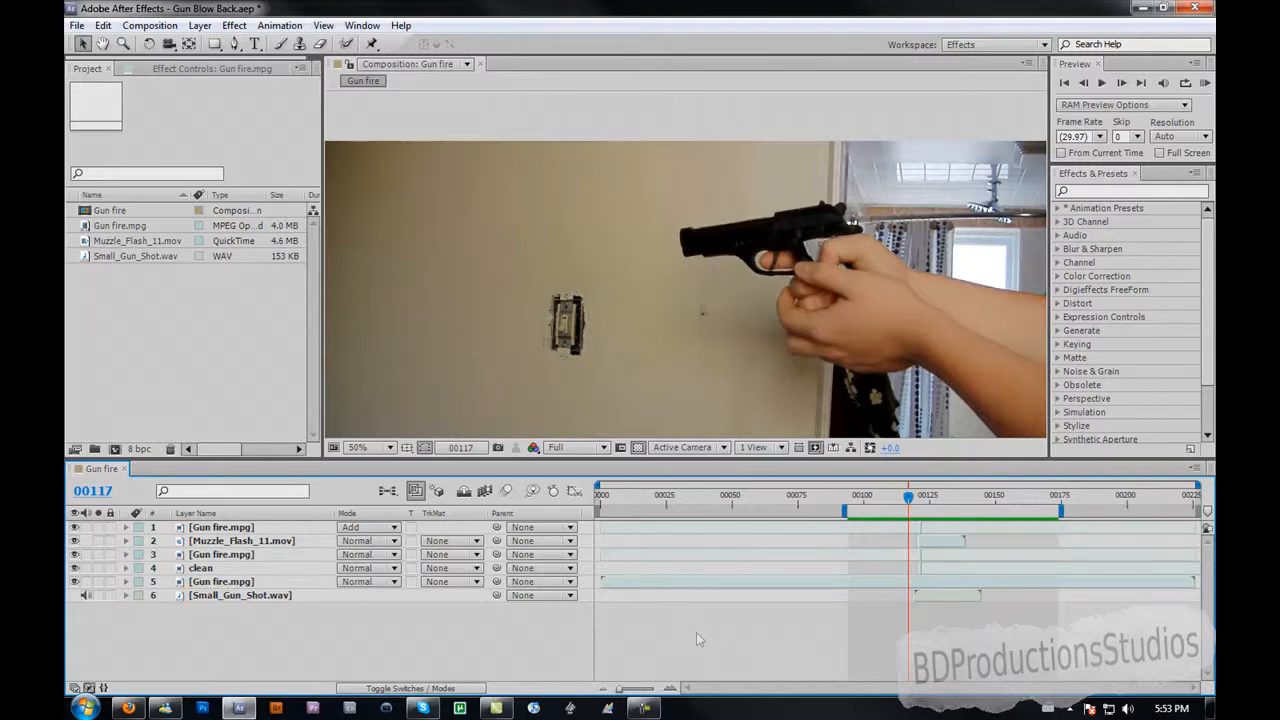
left_click(1205, 83)
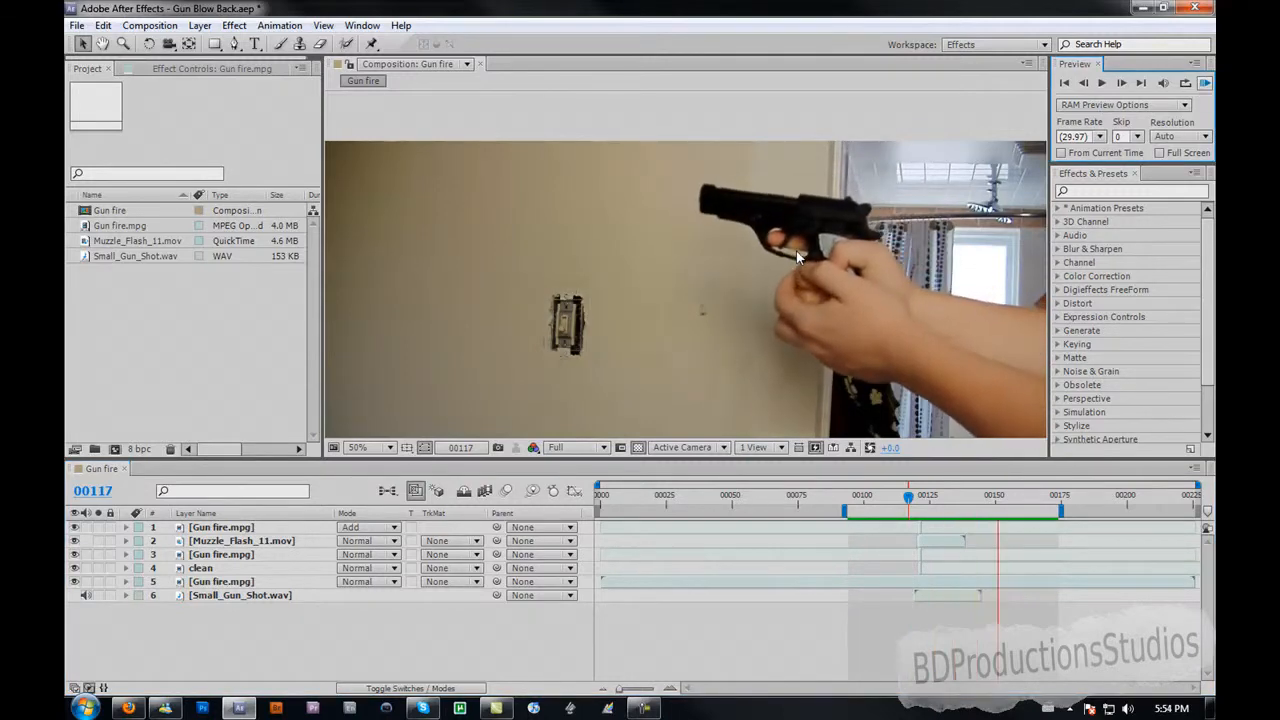
key("space")
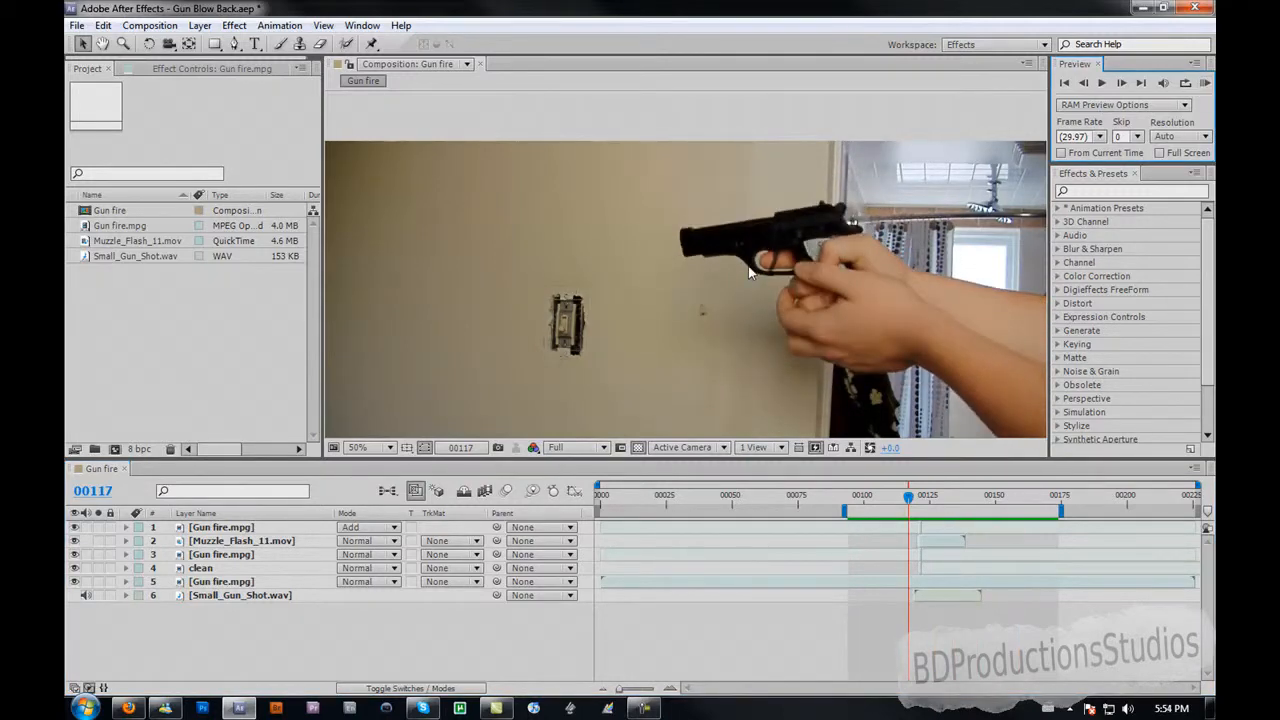
Examine the muzzle flash and slide blowback at frame 121 of the Gun fire composition, comparing it with the neighbouring frames
left_click(748, 268)
key("Page_Down")
key("Page_Down")
key("Page_Down")
key("Page_Down")
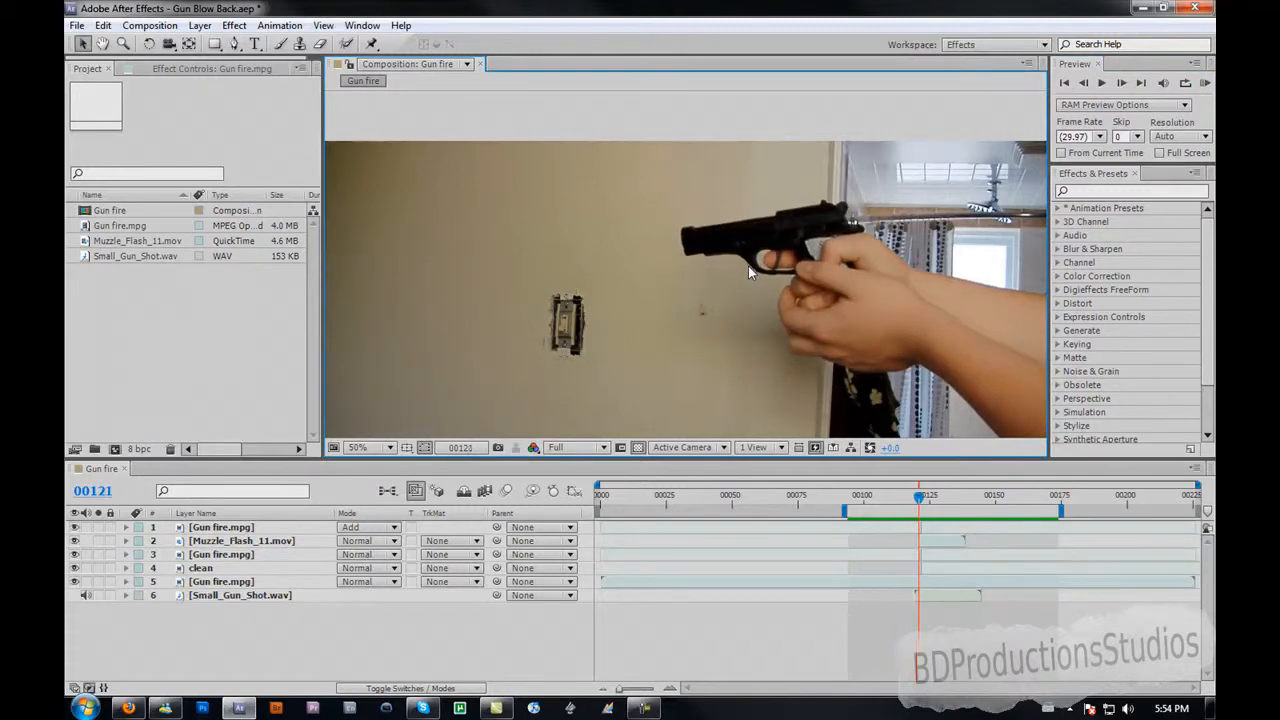
key("period")
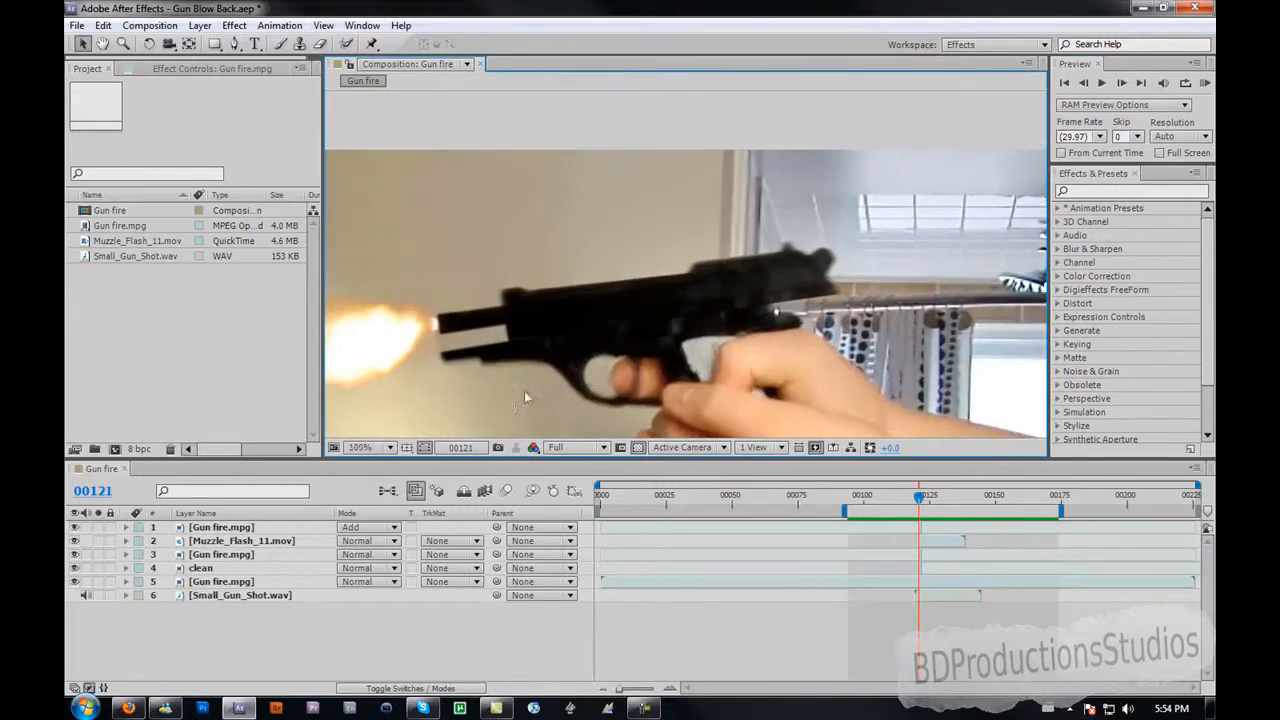
key("comma")
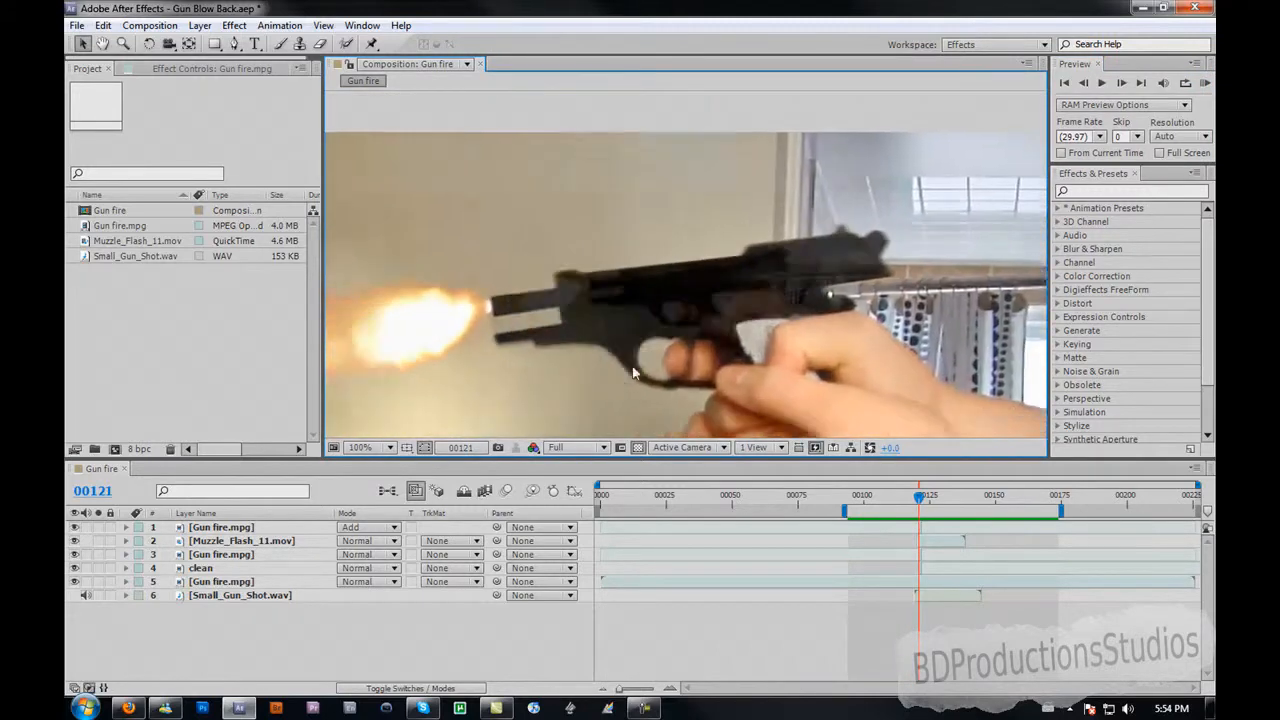
key("Page_Down")
key("Page_Up")
key("Page_Down")
key("Page_Up")
key("Page_Down")
key("Page_Up")
key("Page_Up")
key("Page_Up")
key("Page_Up")
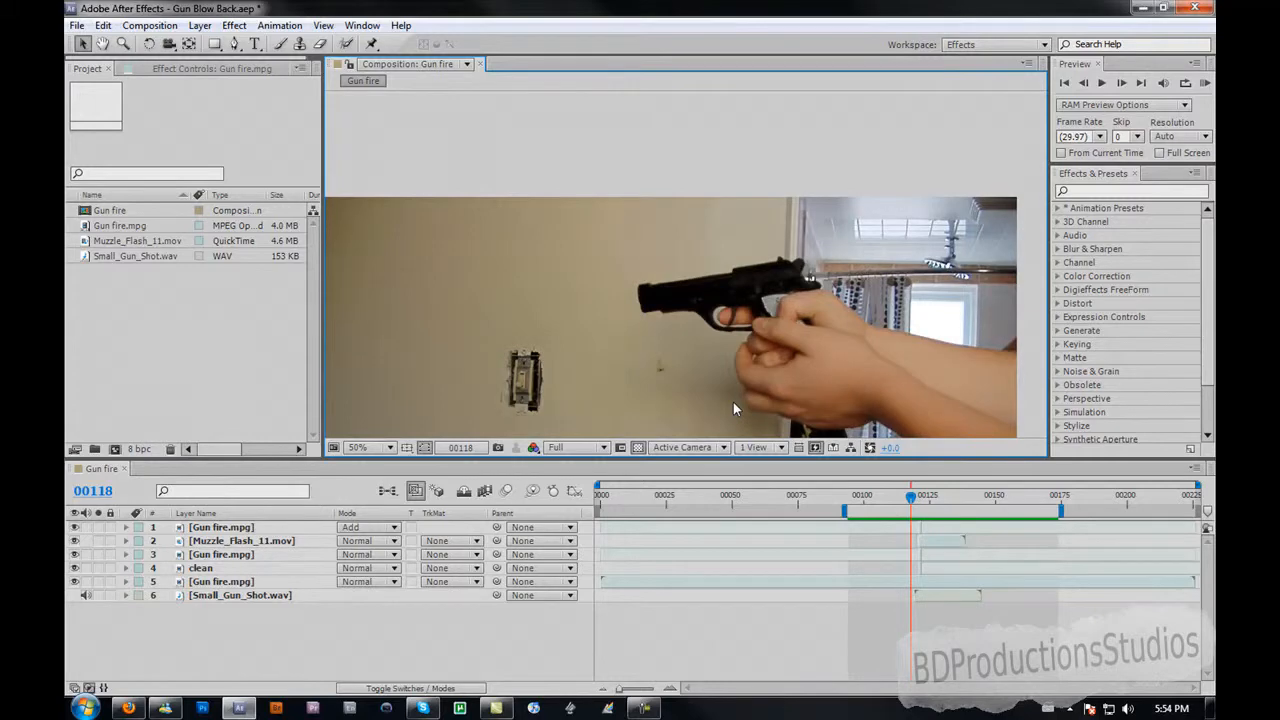
key("Page_Down")
key("Page_Down")
key("Page_Down")
key("Page_Down")
key("Page_Up")
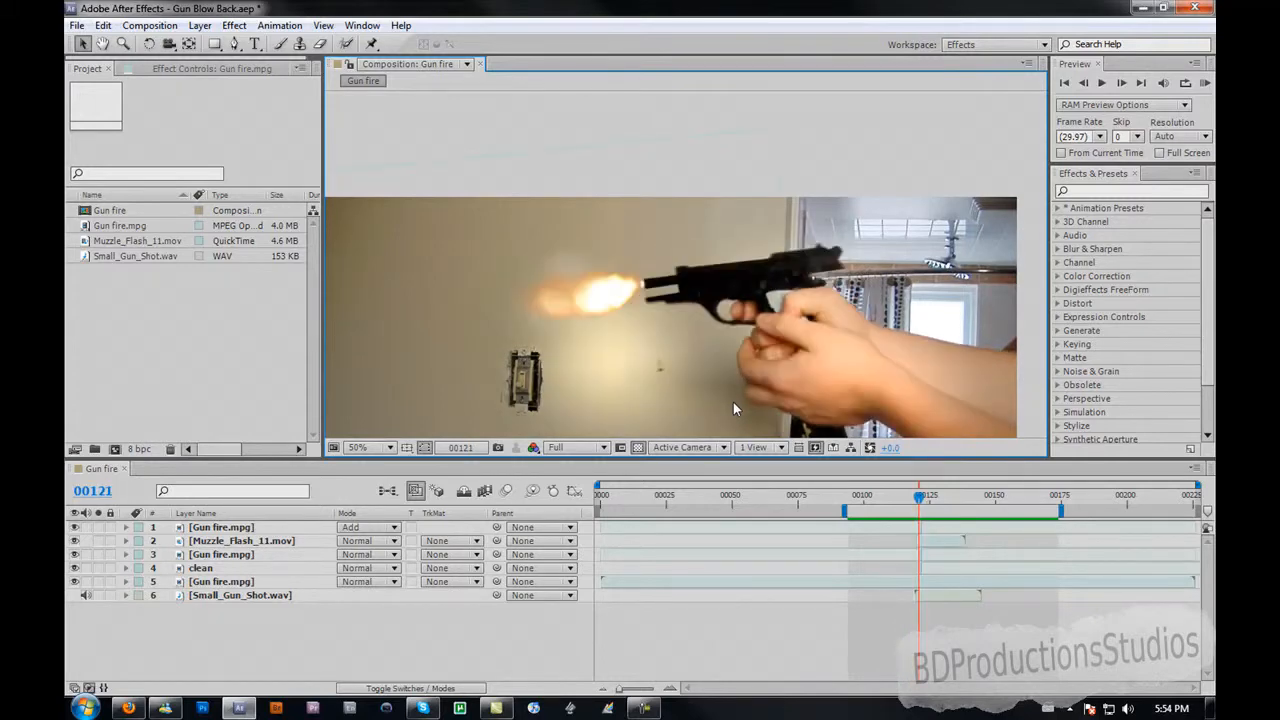
scroll(771, 357, "down", 2)
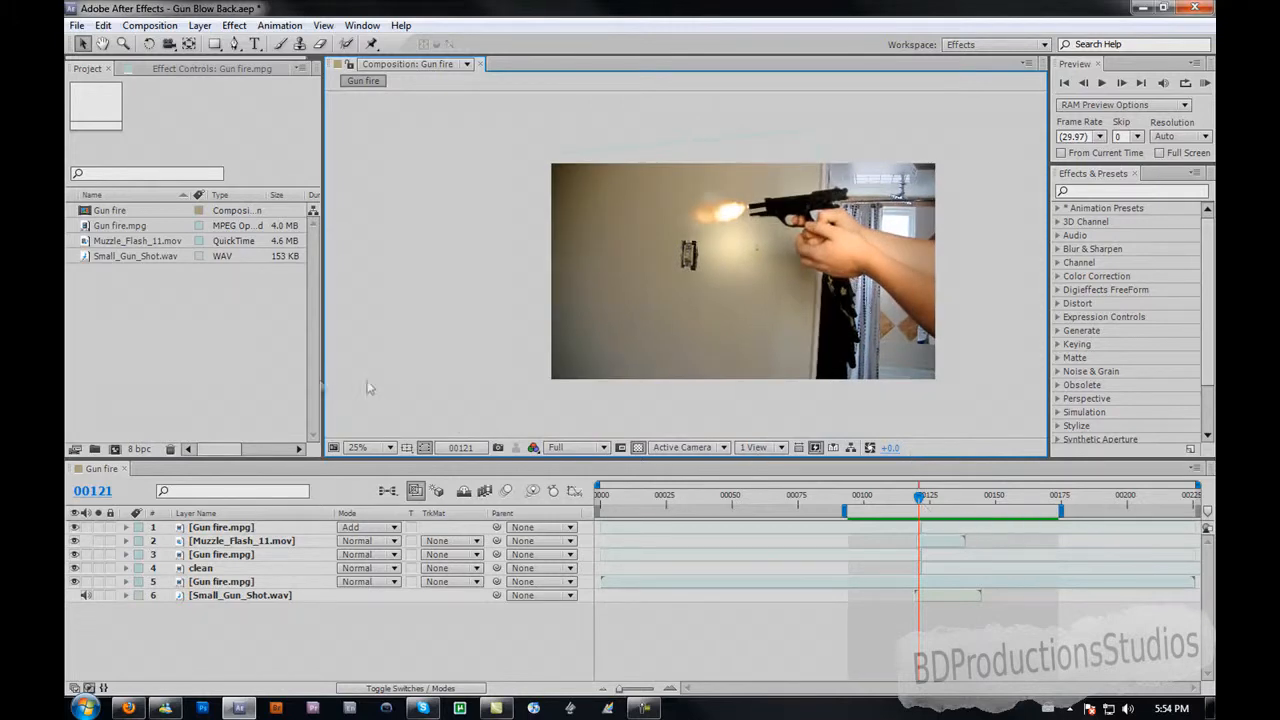
Create a new composition from the Gun fire.mpg footage
left_click(114, 226)
left_click_drag(114, 226, 94, 449)
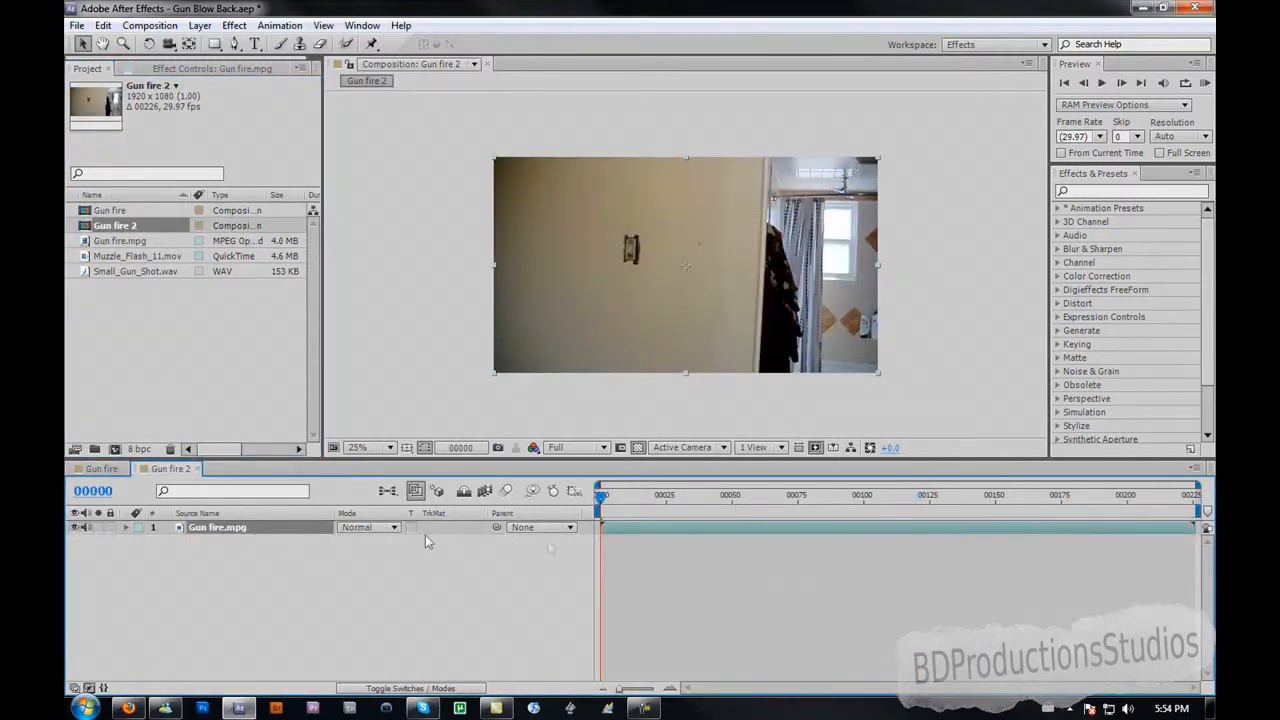
Duplicate the Gun fire.mpg layer and trim the upper copy to the single firing frame, 121
left_click_drag(600, 495, 843, 496)
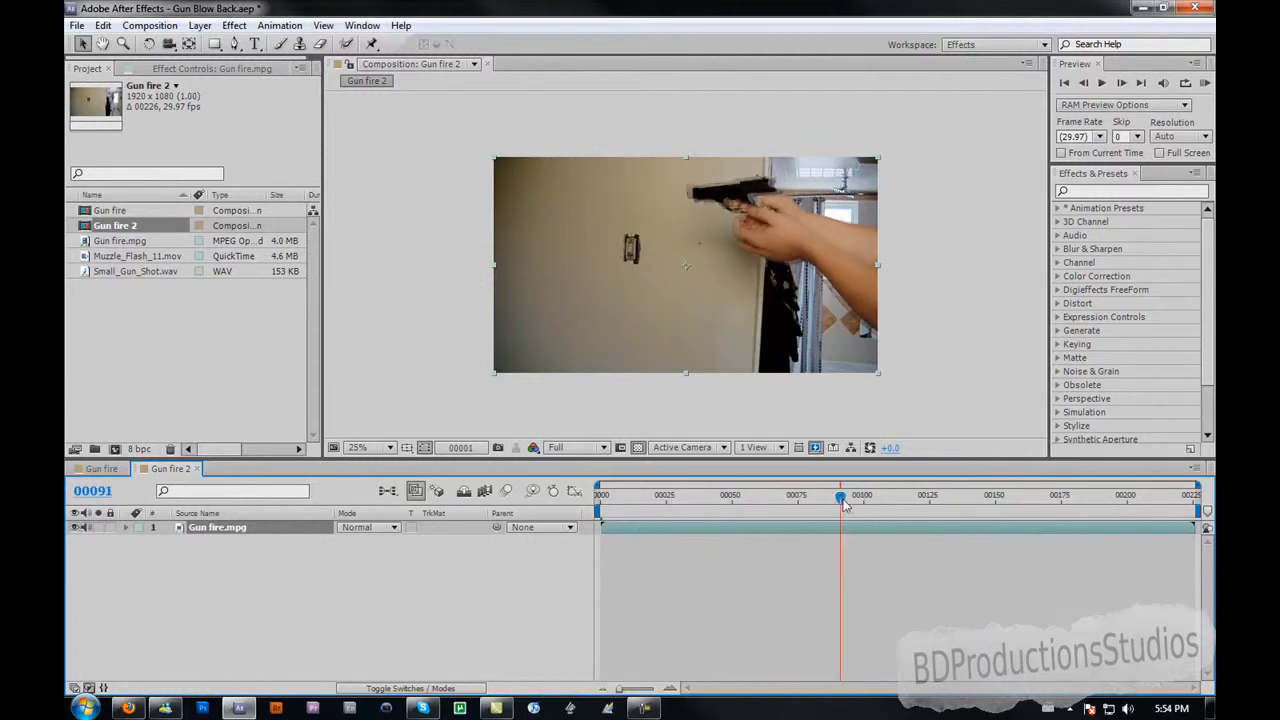
key("space")
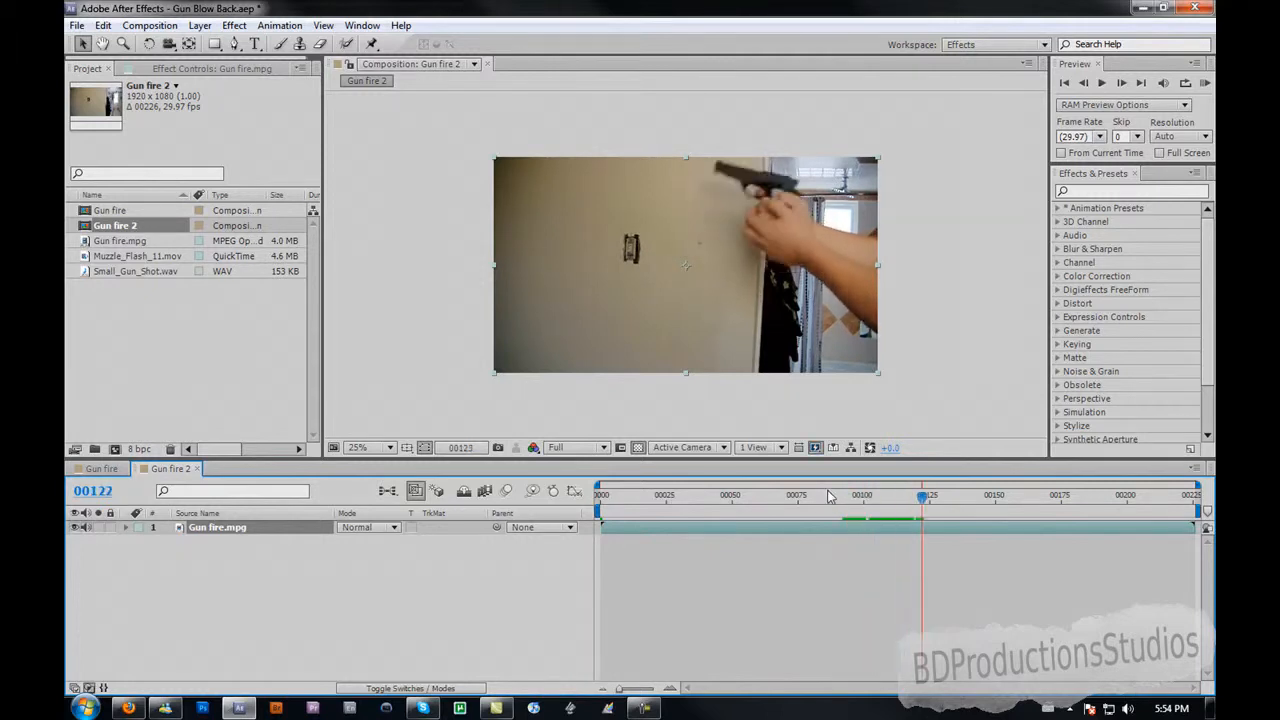
key("Page_Up")
key("Page_Up")
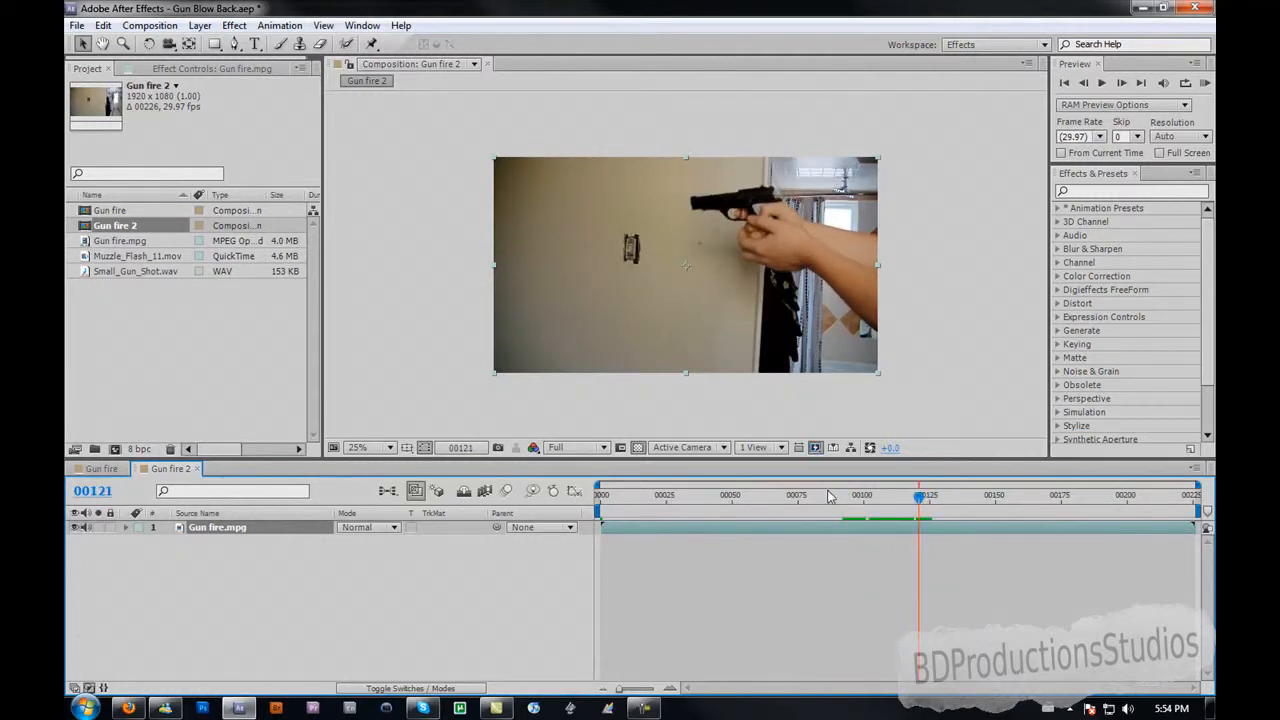
key("Page_Up")
key("Page_Down")
key("ctrl+d")
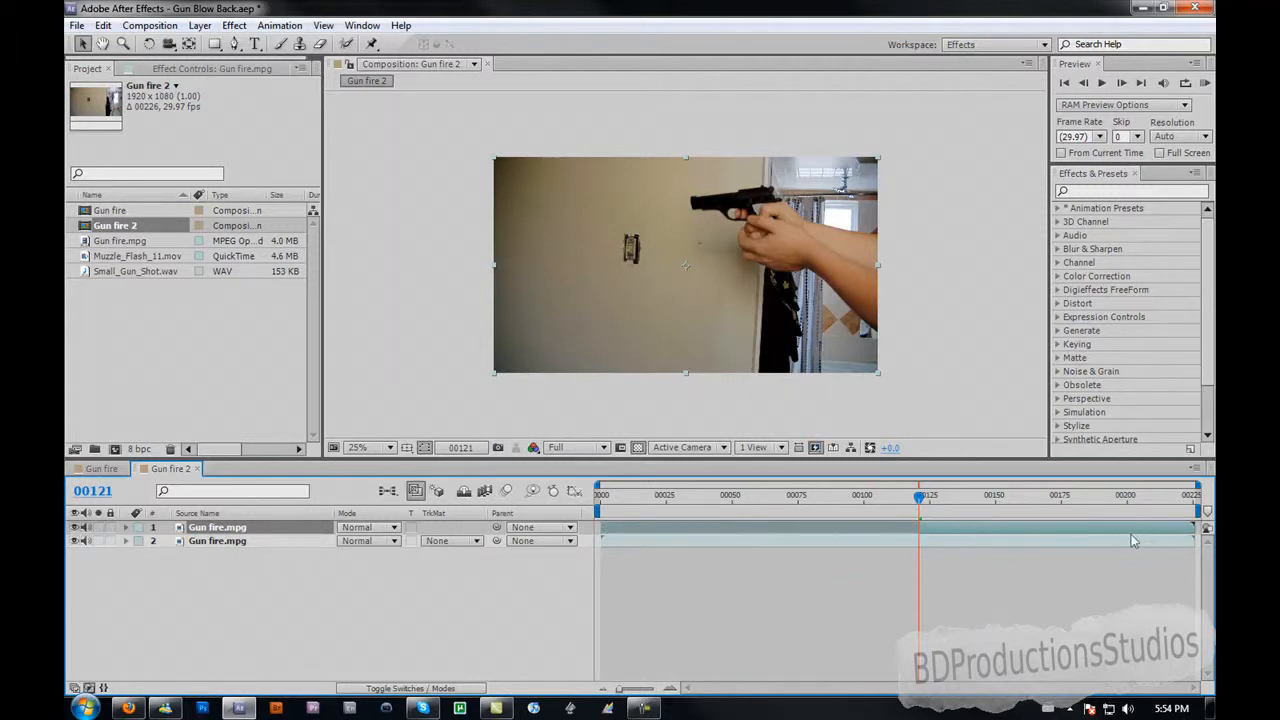
left_click_drag(1195, 527, 920, 527)
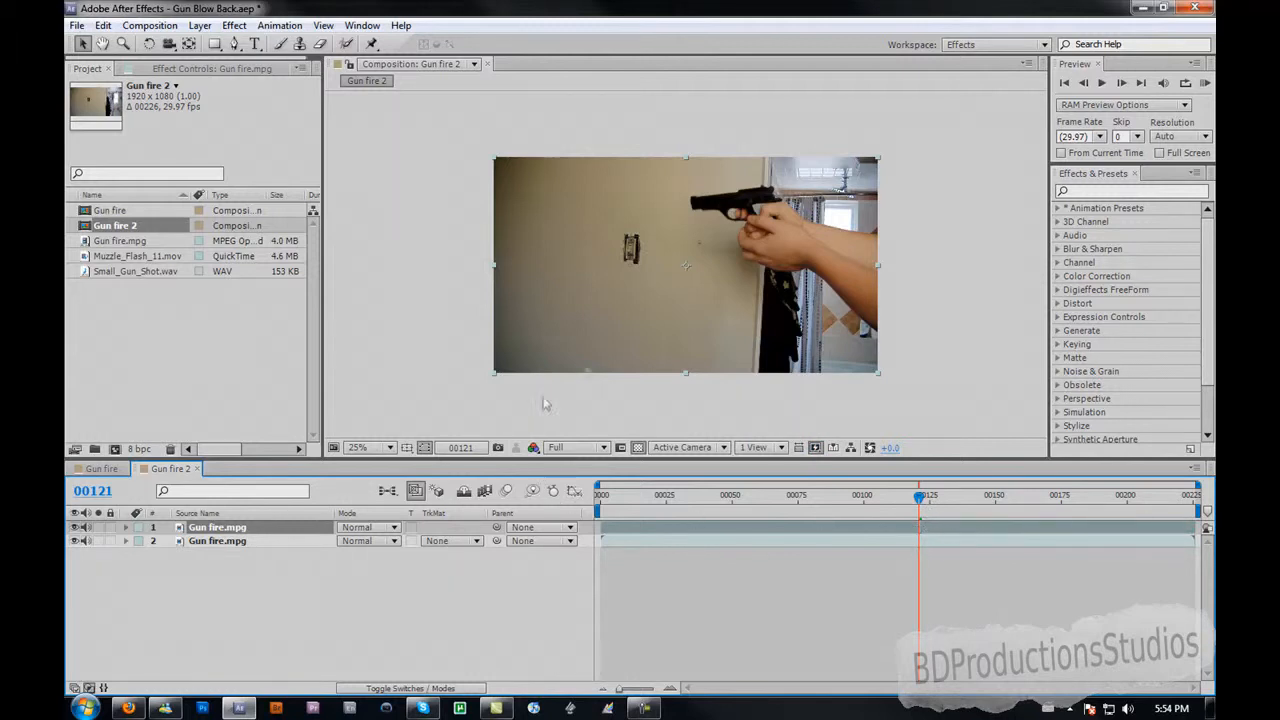
Draw a closed Pen tool mask around the gun's slide on the one-frame Gun fire.mpg copy
scroll(714, 287, "up", 5)
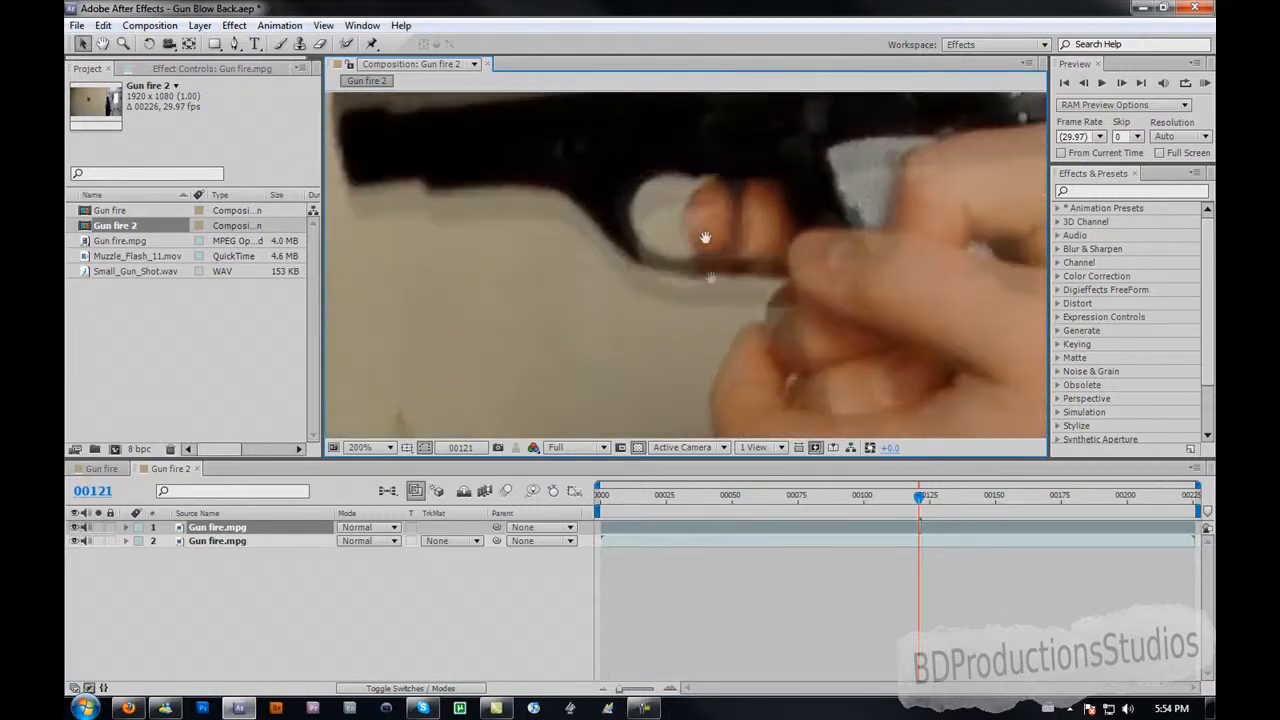
left_click(235, 45)
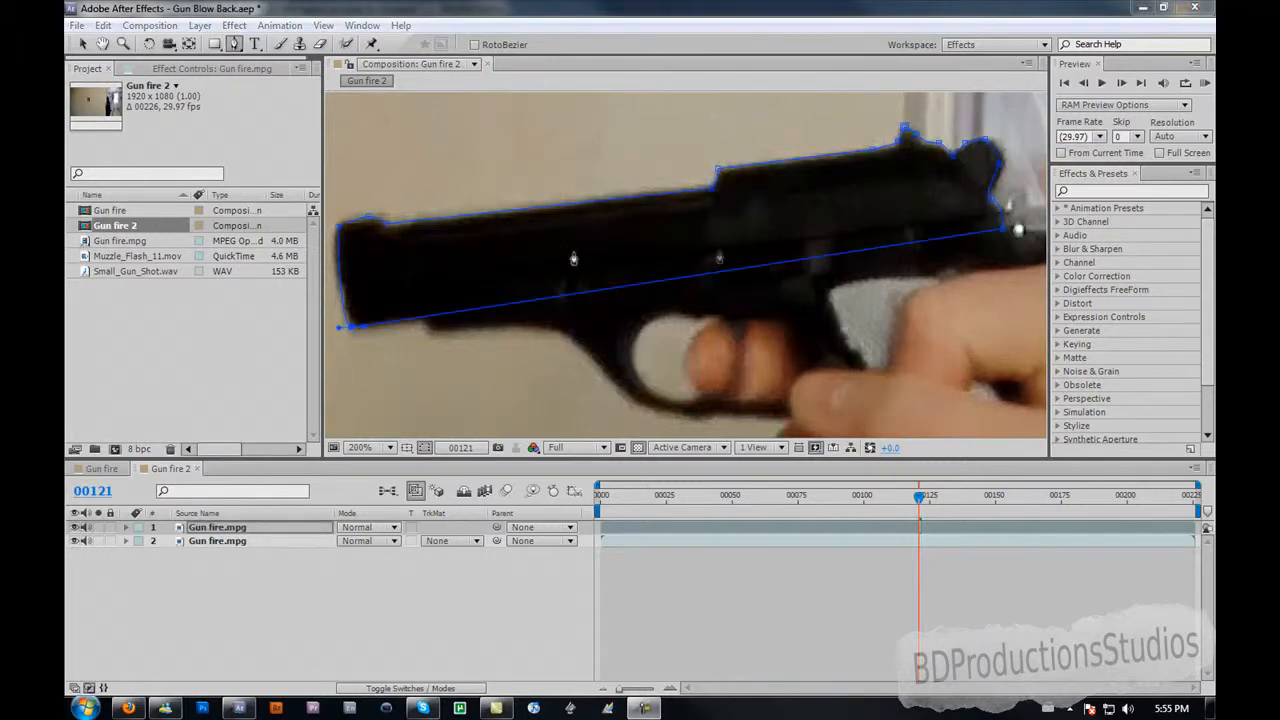
left_click(82, 44)
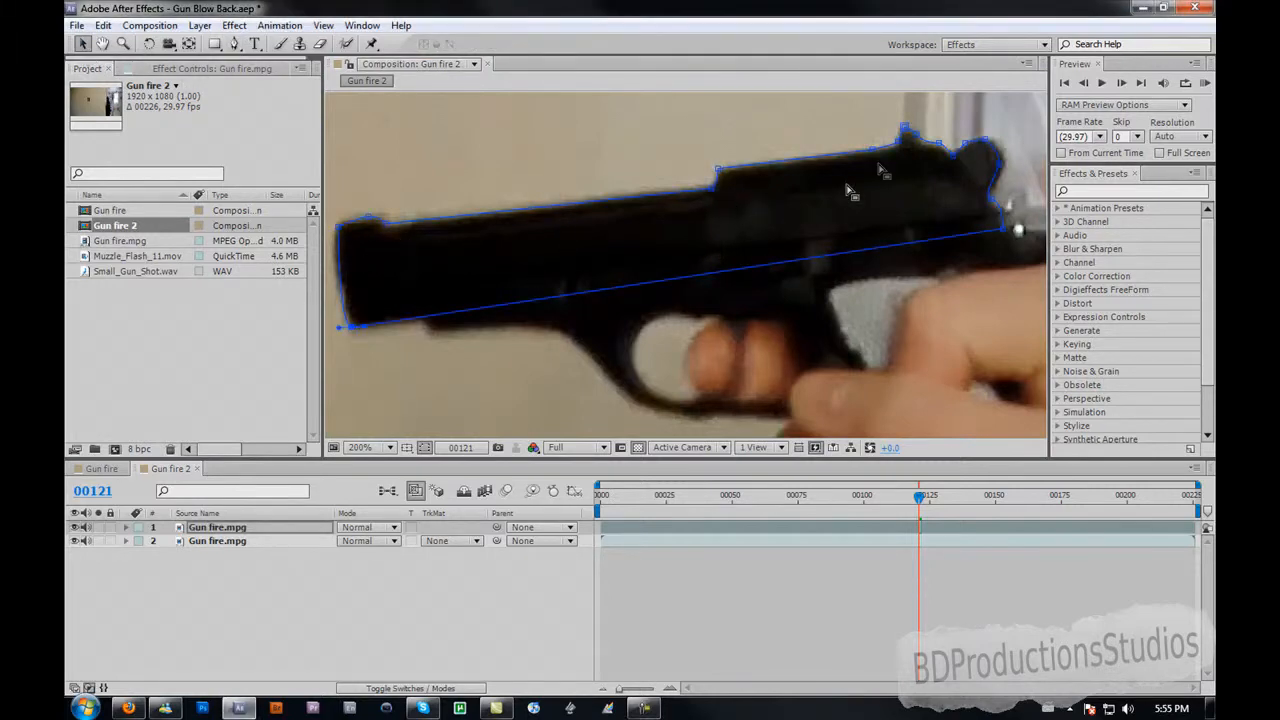
Move the masked slide copy backward along the gun, toward the hand, into its blowback position
left_click(468, 172)
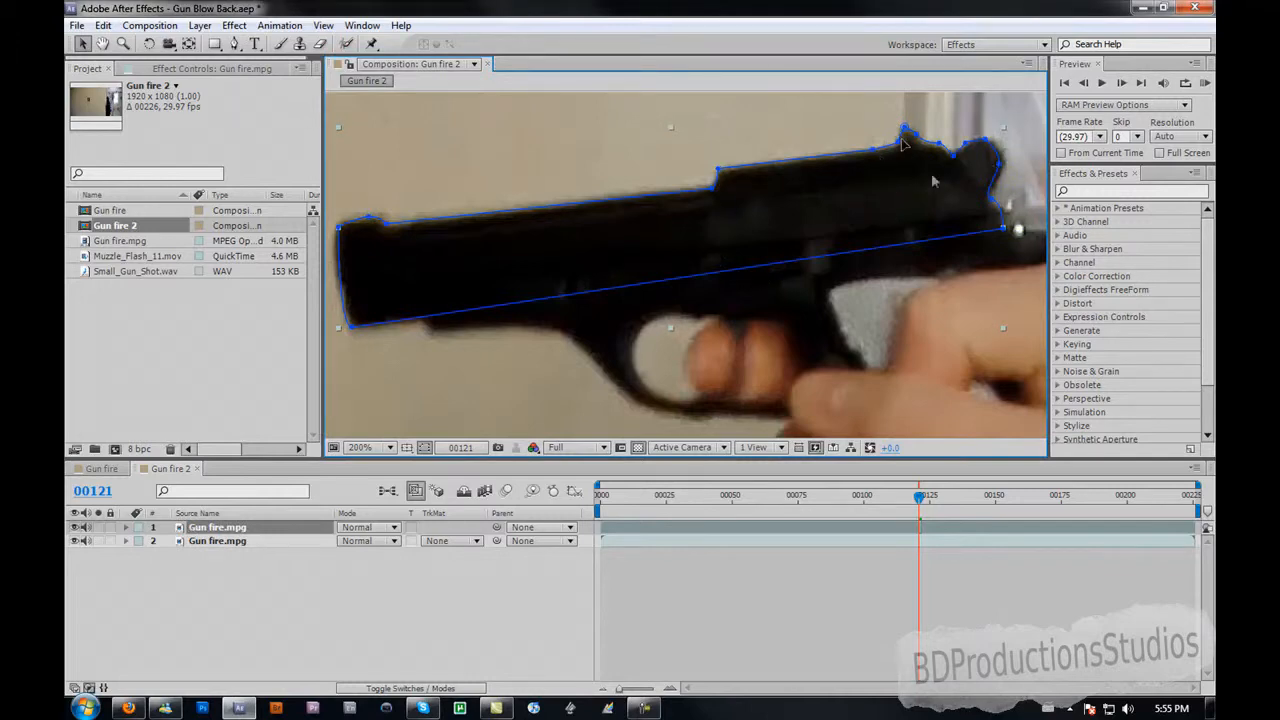
left_click_drag(453, 261, 468, 394)
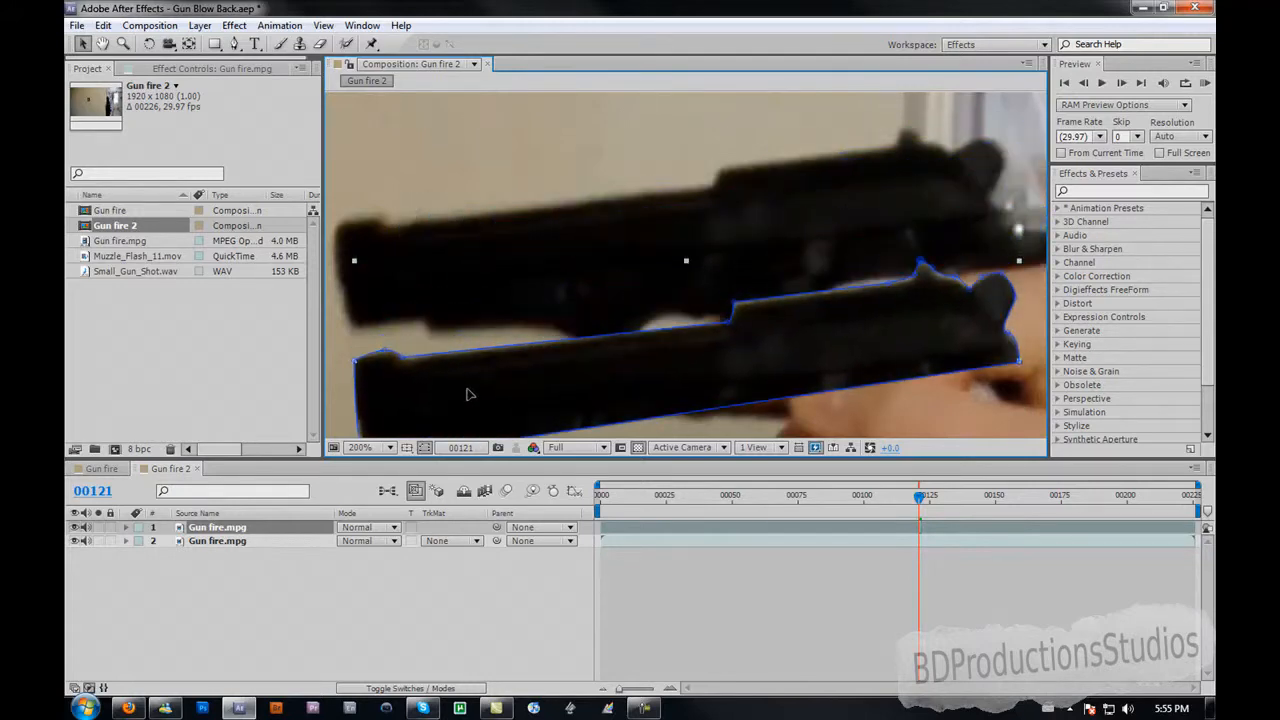
left_click_drag(467, 394, 694, 246)
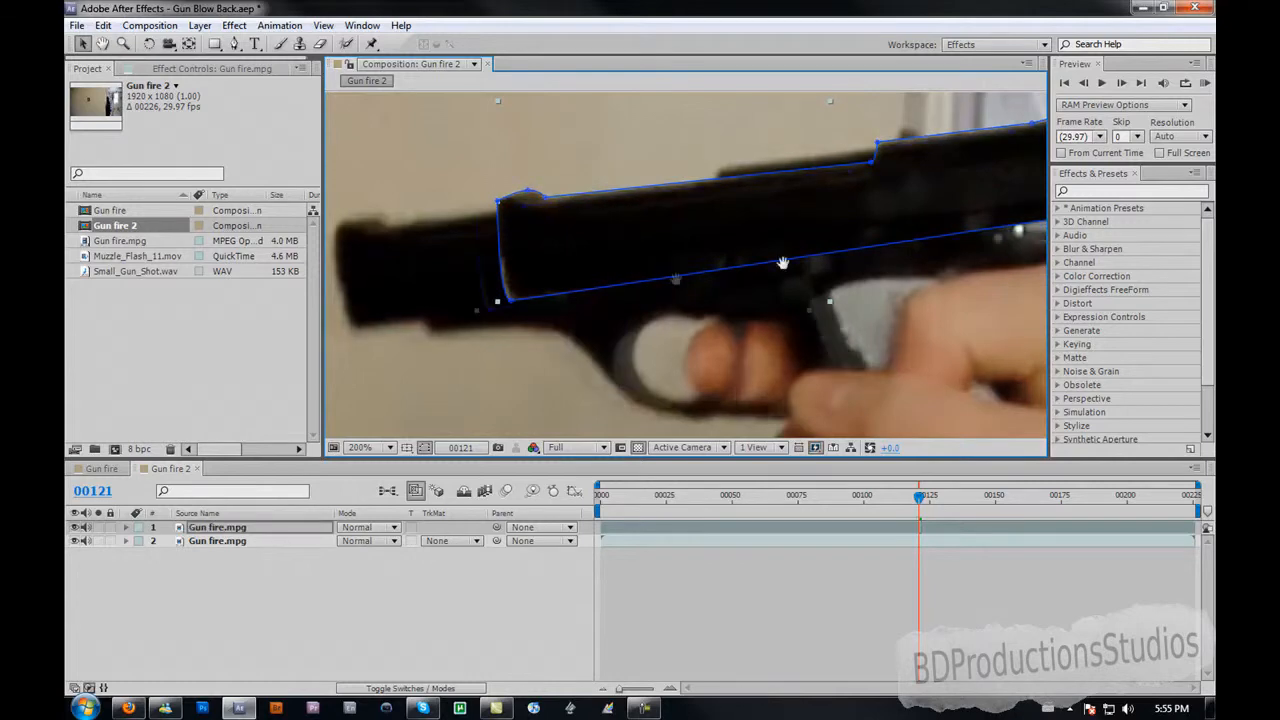
scroll(775, 267, "down", 2)
left_click_drag(689, 260, 676, 266)
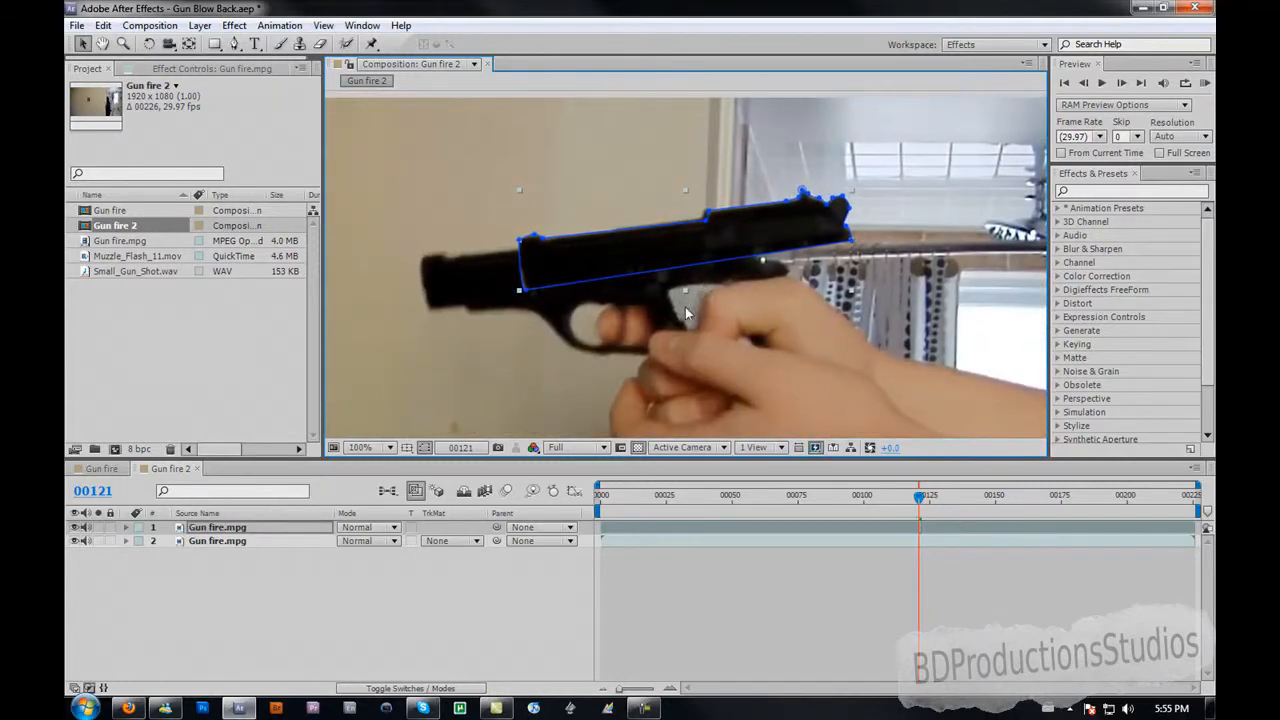
left_click(270, 530)
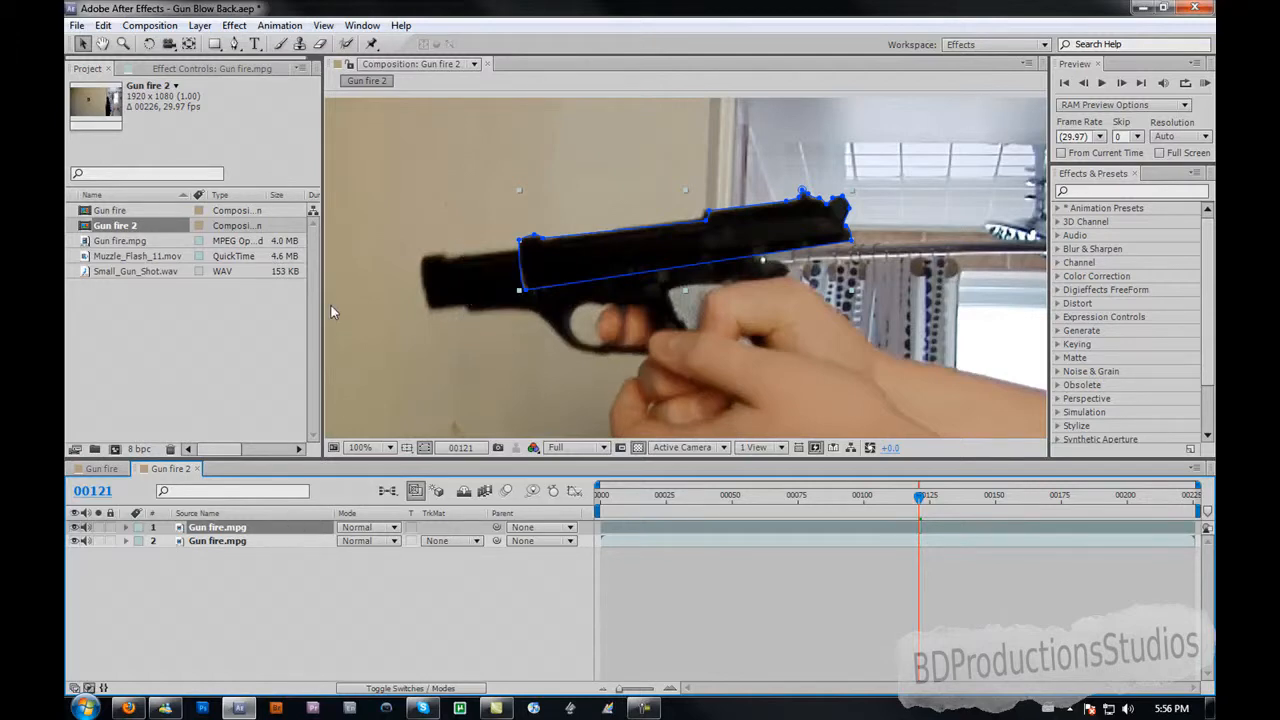
Duplicate the full-length Gun fire.mpg layer and place the copy at the top of the layer stack
left_click(245, 541)
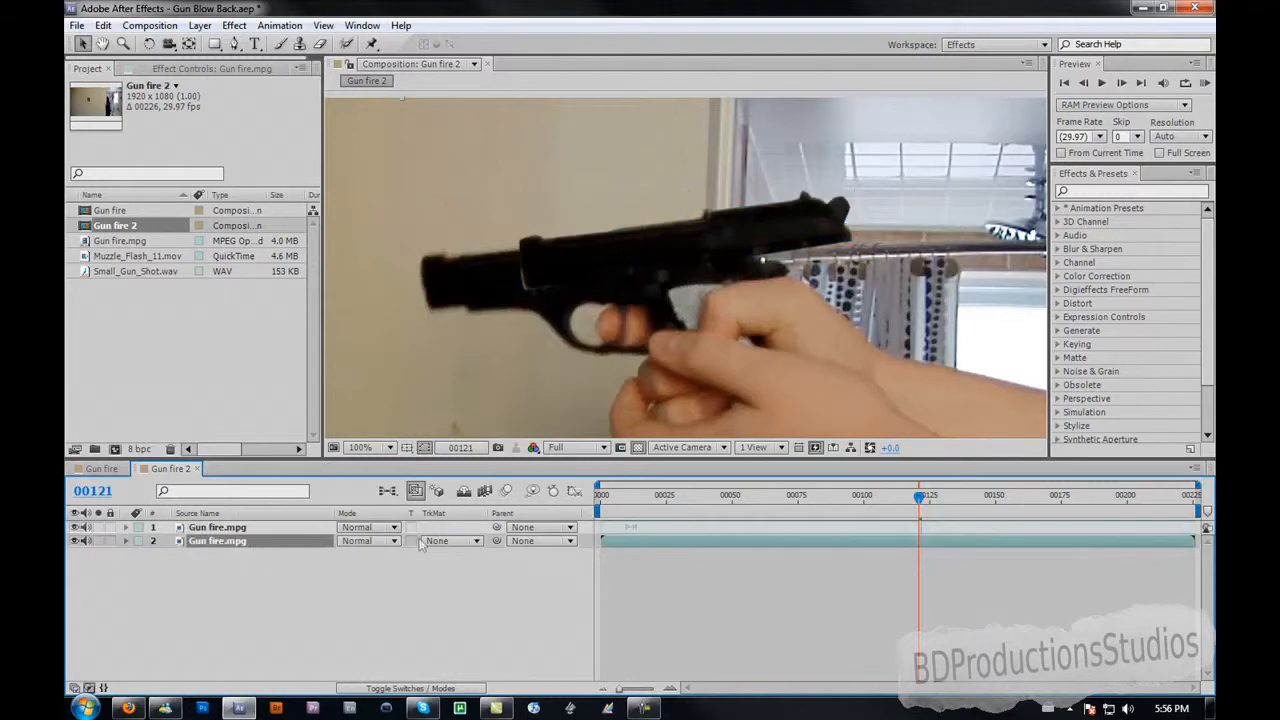
key("Home")
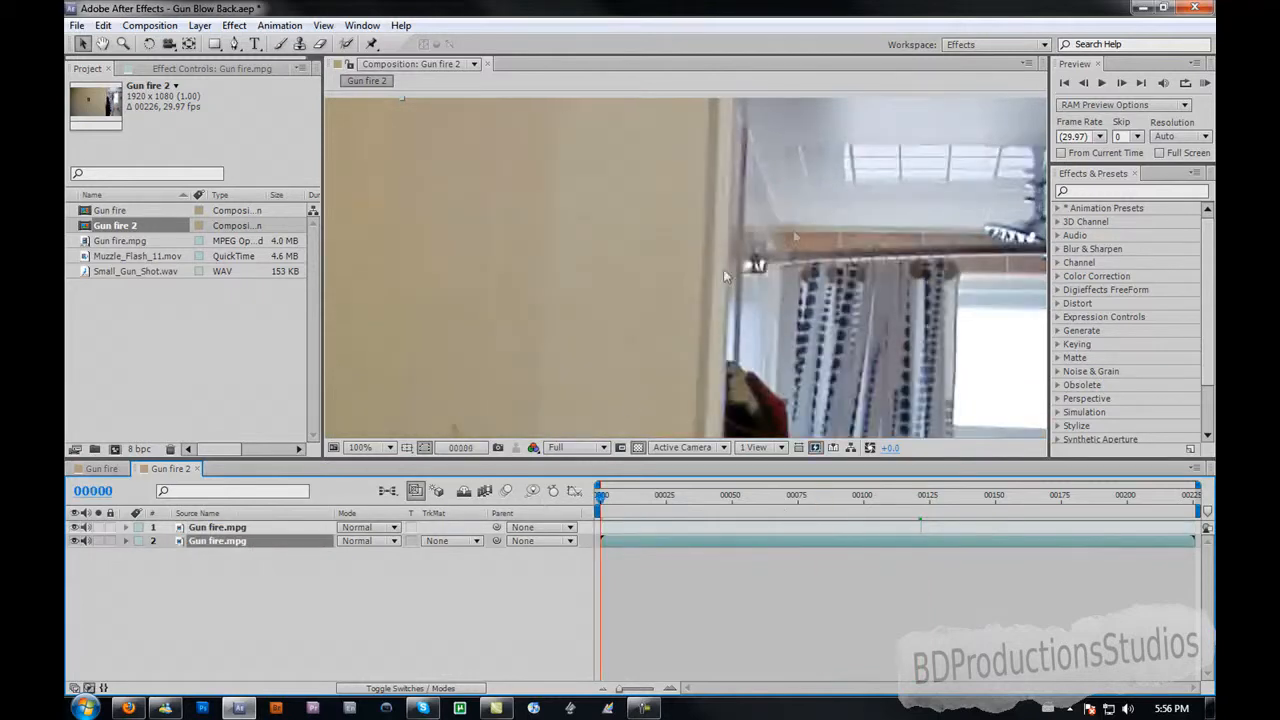
scroll(805, 262, "down", 1)
left_click_drag(805, 262, 872, 258)
left_click_drag(771, 328, 607, 399)
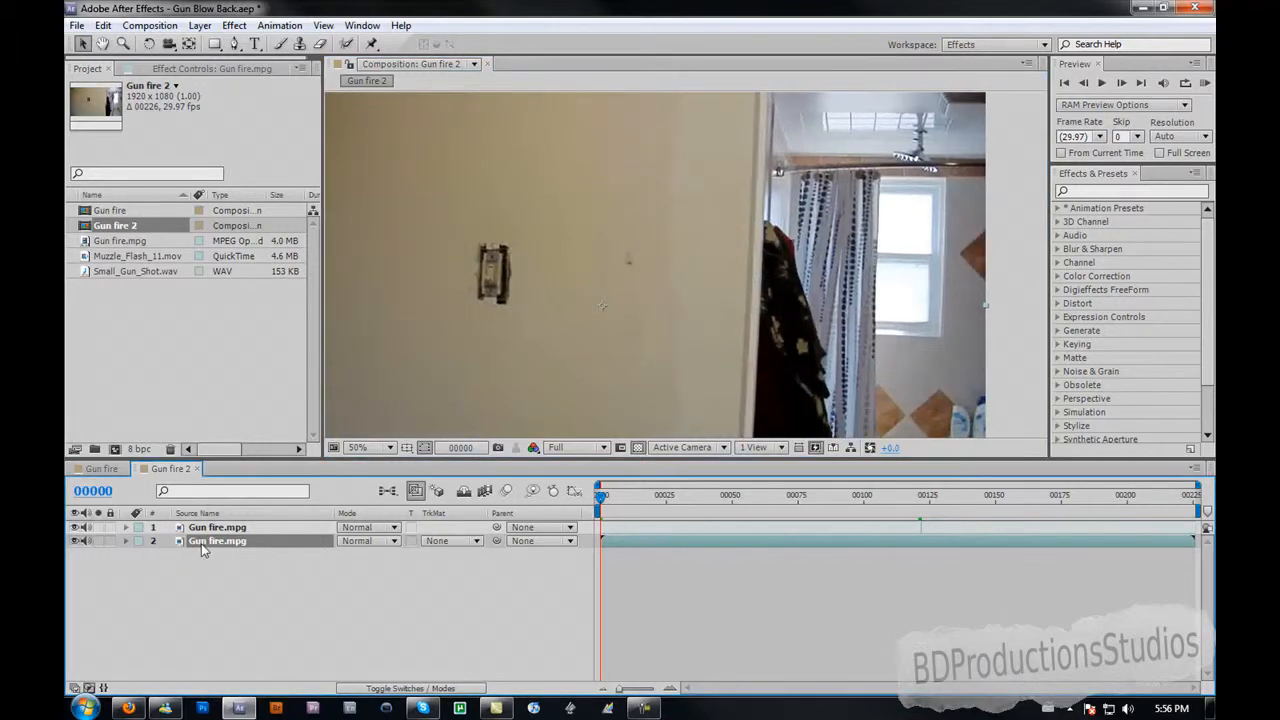
key("ctrl+d")
left_click(236, 527)
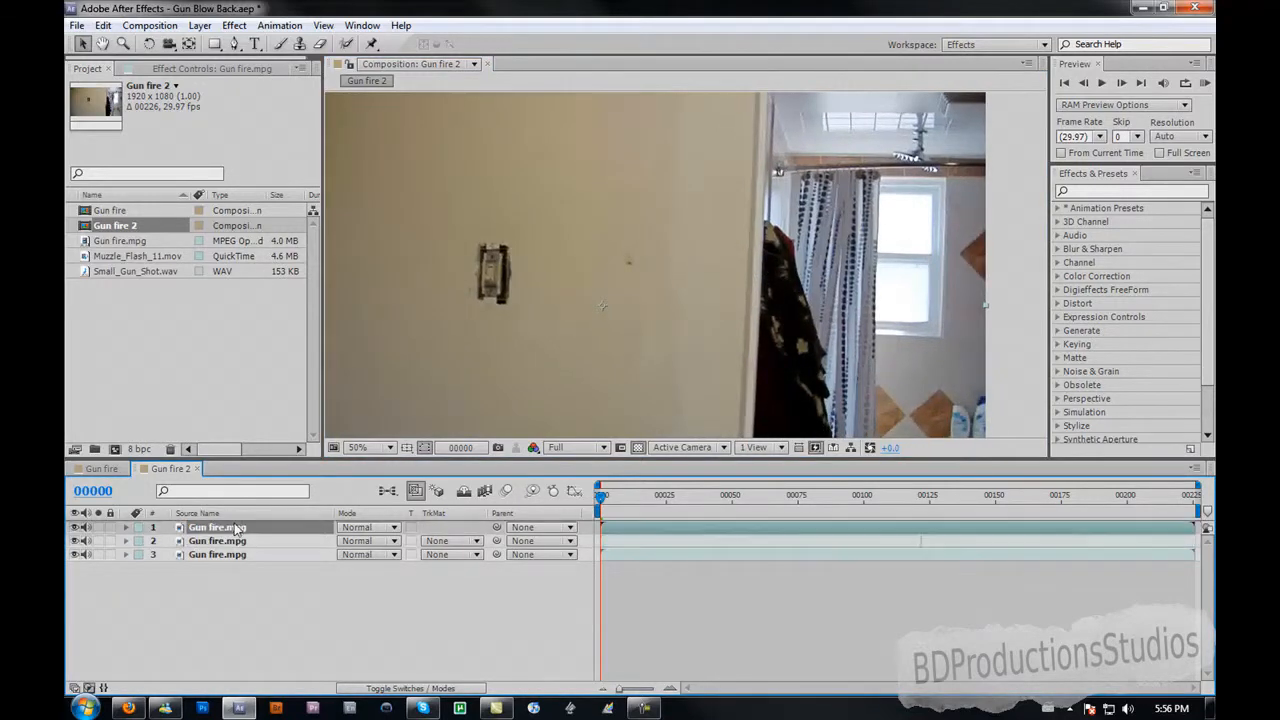
Rename the top Gun fire.mpg layer as Clean Slate
key("Return")
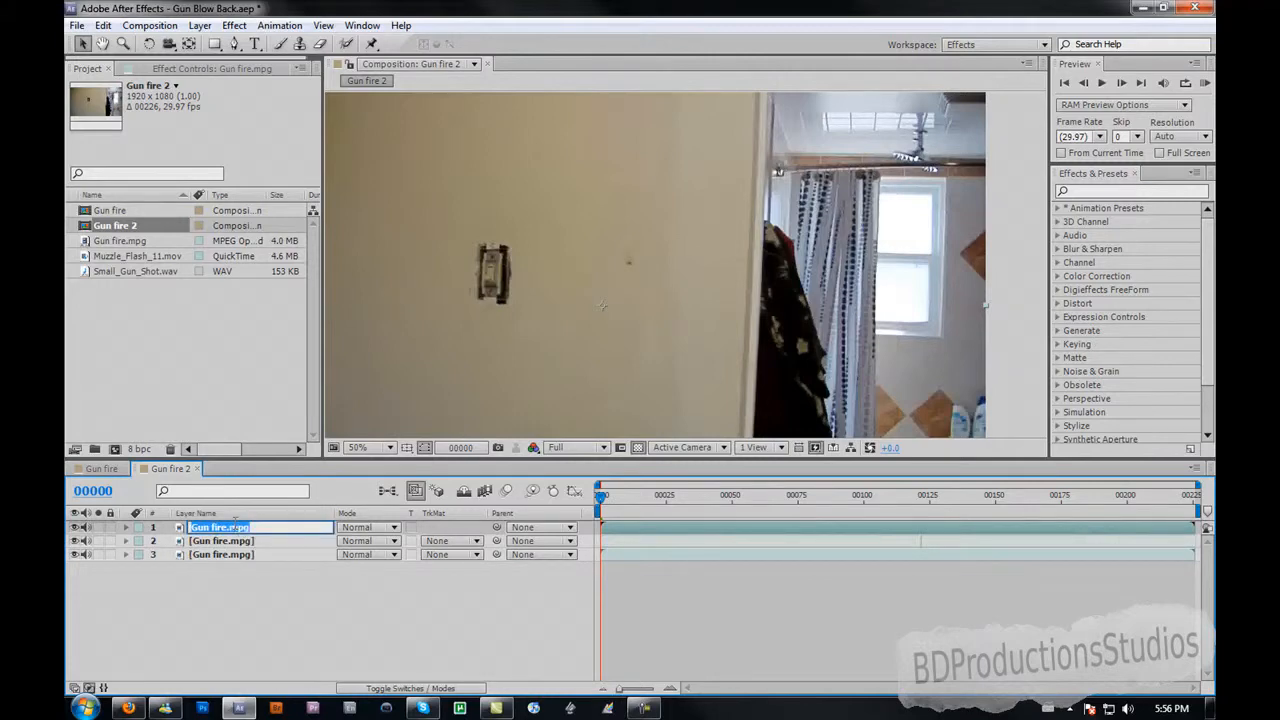
type("c")
left_click(158, 650)
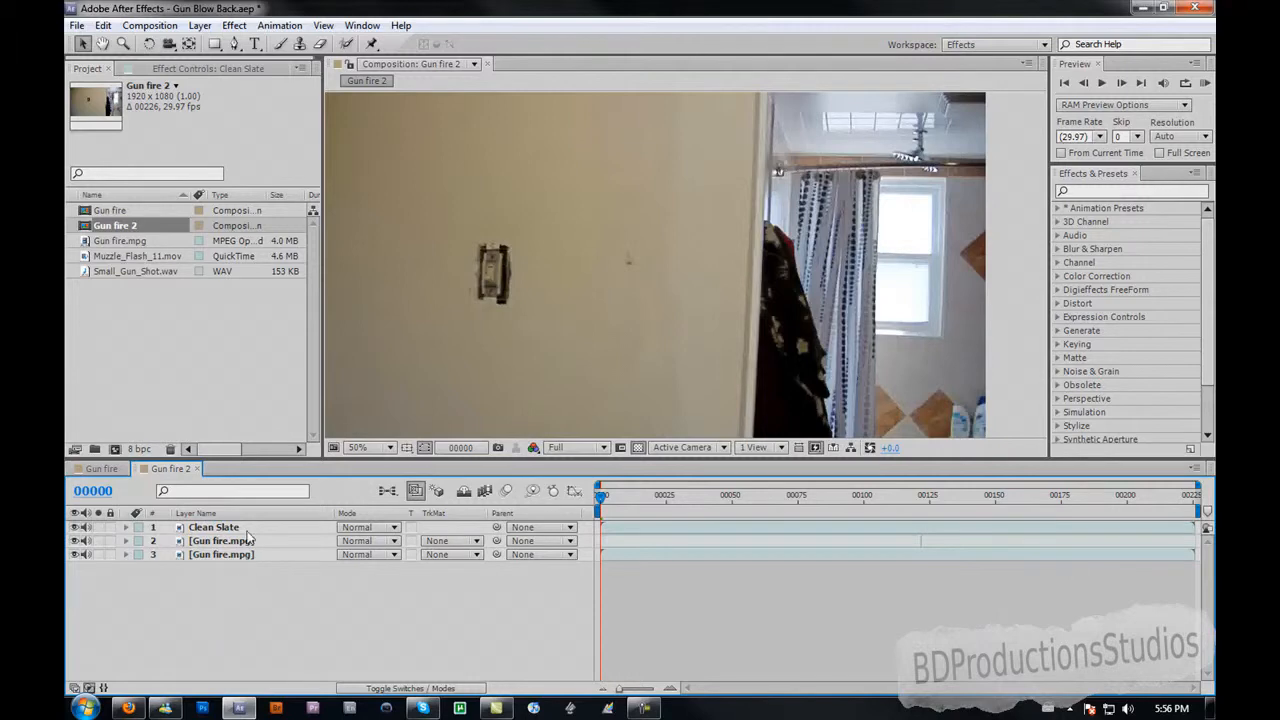
Rename the one-frame masked slide layer as Blow back
left_click(313, 541)
key("Return")
type("b")
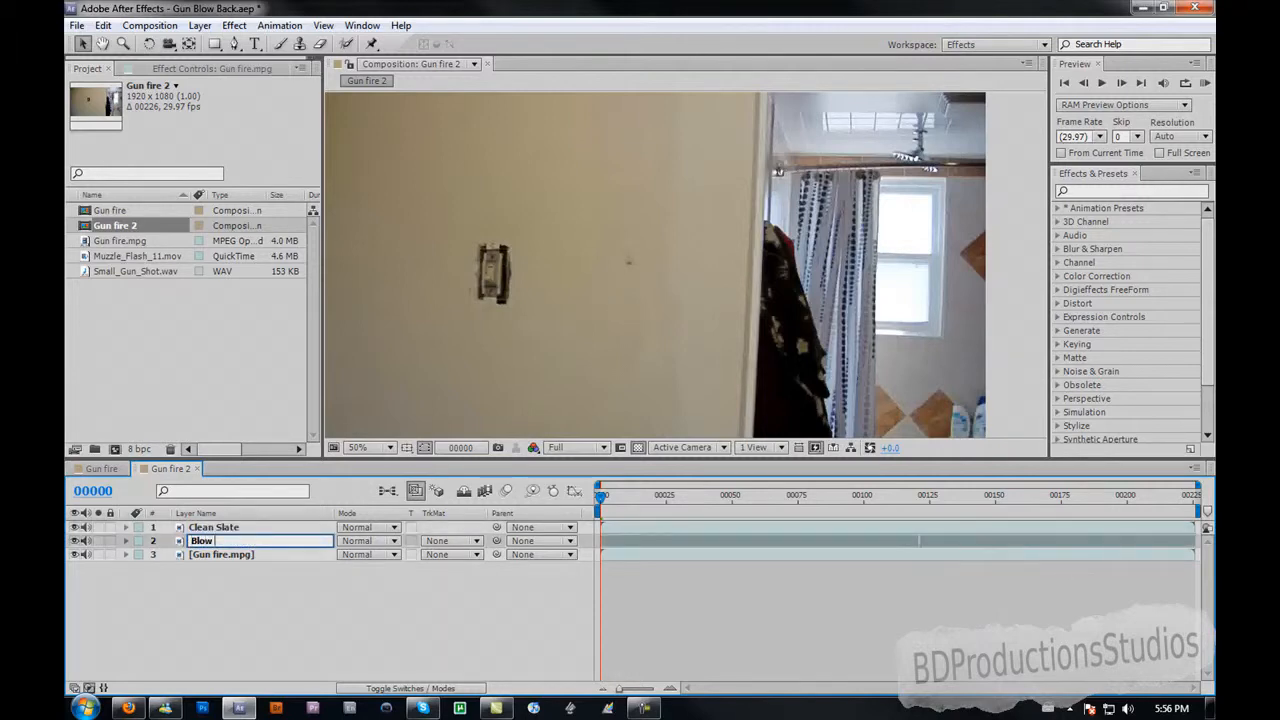
type("low back")
key("Return")
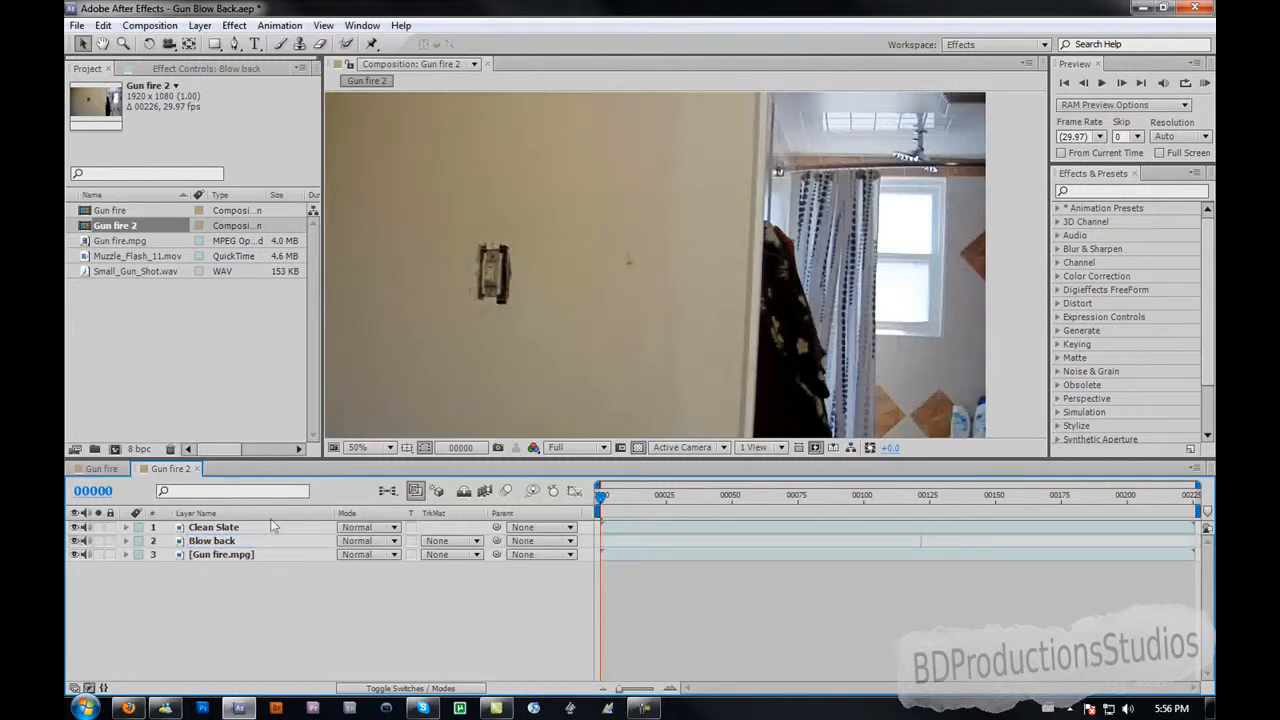
Trim the Clean Slate layer to the clip's first, gun-free frame and shift it to frame 121
left_click(272, 528)
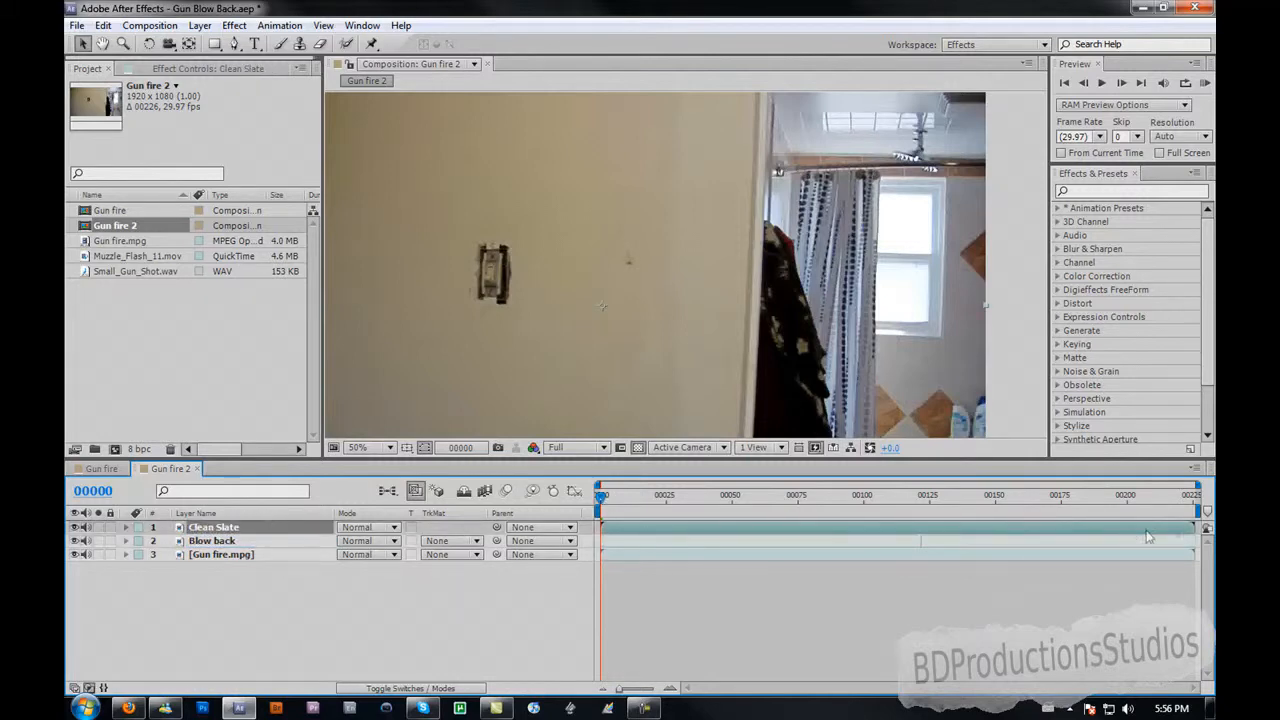
left_click_drag(1192, 526, 936, 534)
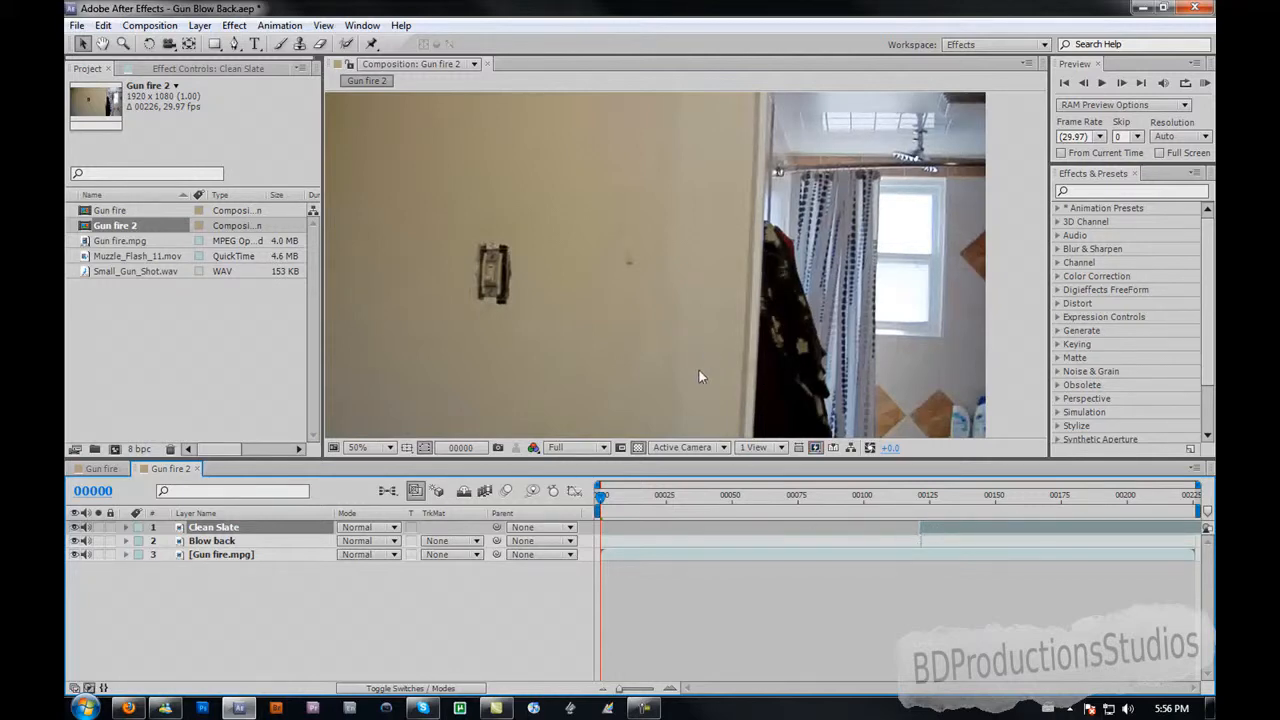
Compare frame 121 with the frame before it to check the placement of the Clean Slate layer
left_click_drag(620, 499, 904, 494)
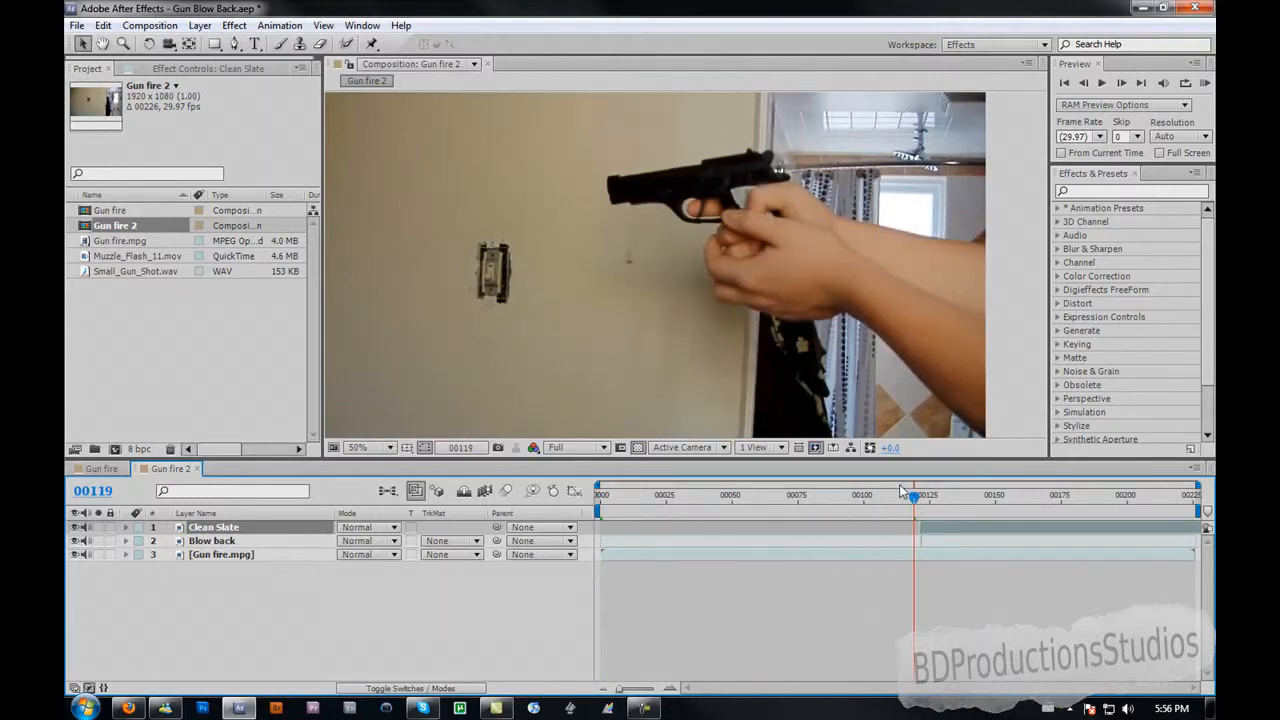
key("Page_Down")
key("Page_Down")
key("Page_Up")
key("Page_Down")
key("Page_Up")
key("Page_Down")
key("Page_Up")
key("Page_Down")
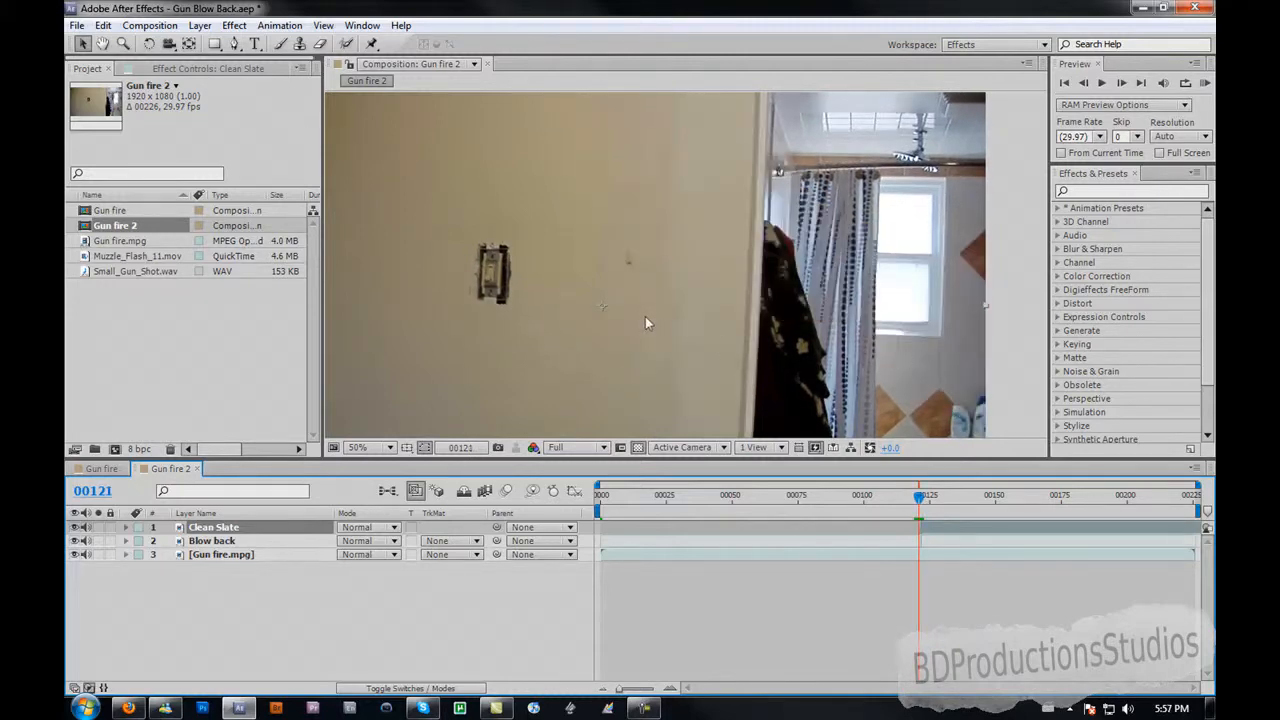
Lower the Clean Slate layer's opacity to 55% so the gun shows through
key("t")
left_click_drag(347, 541, 311, 546)
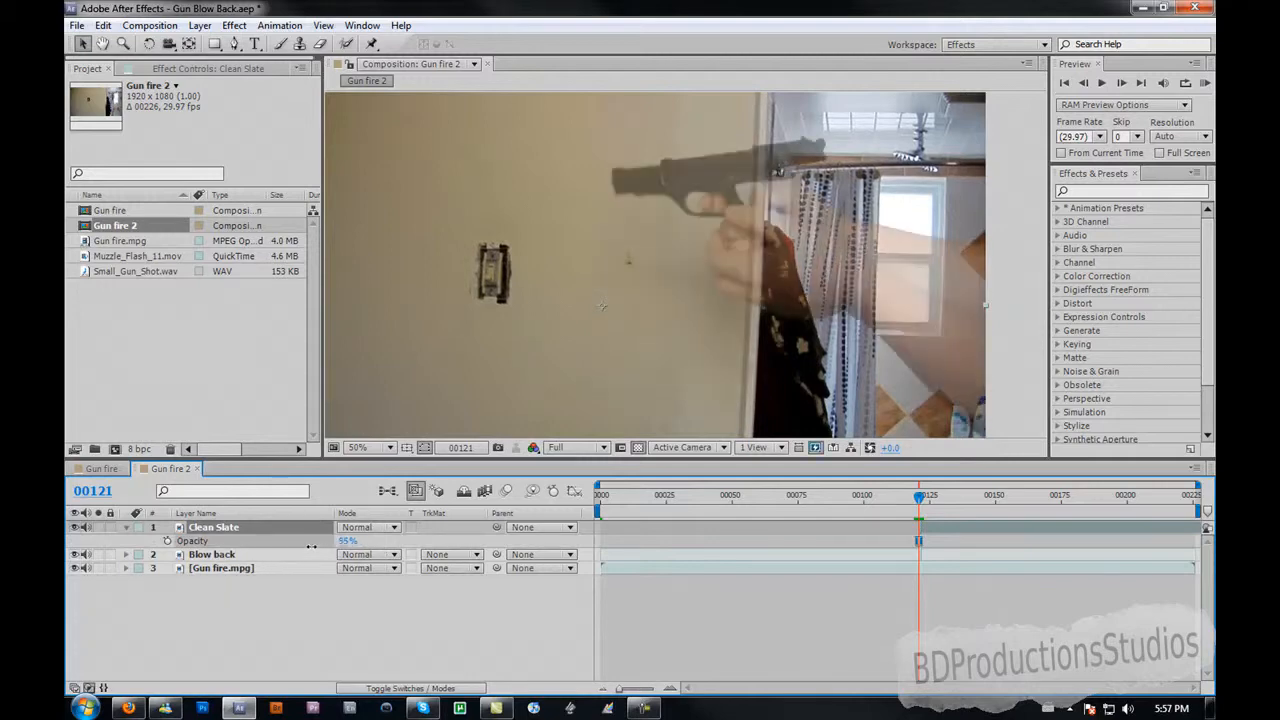
scroll(766, 206, "up", 4)
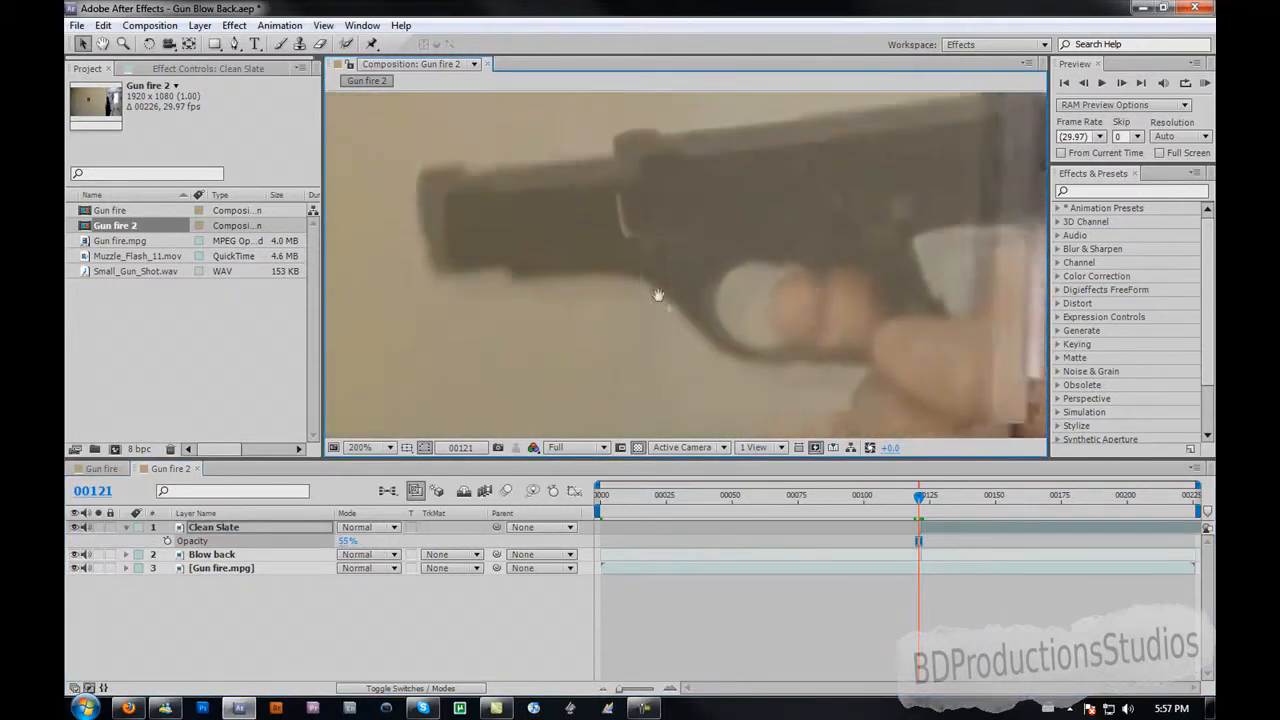
Check where the Blow back layer's mask outline ends on the gun, and reselect the Clean Slate layer
left_click(255, 558)
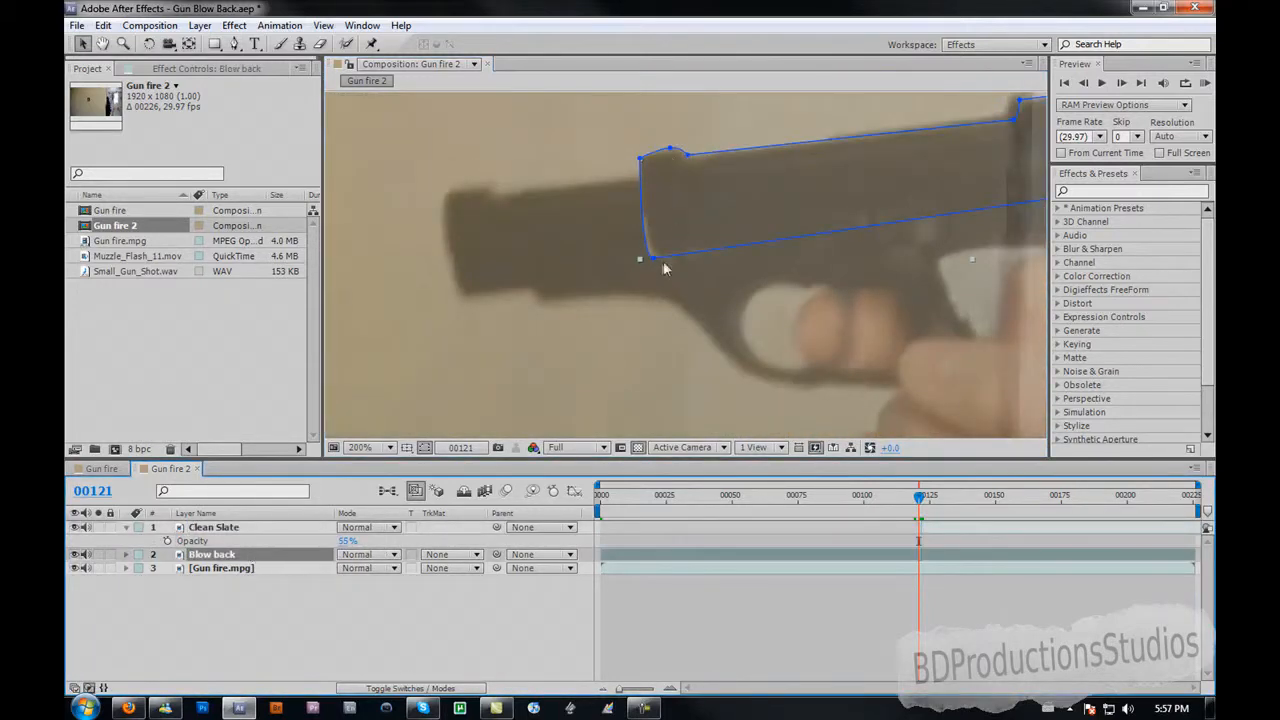
left_click_drag(655, 263, 661, 263)
left_click(303, 648)
left_click(205, 527)
left_click(682, 172)
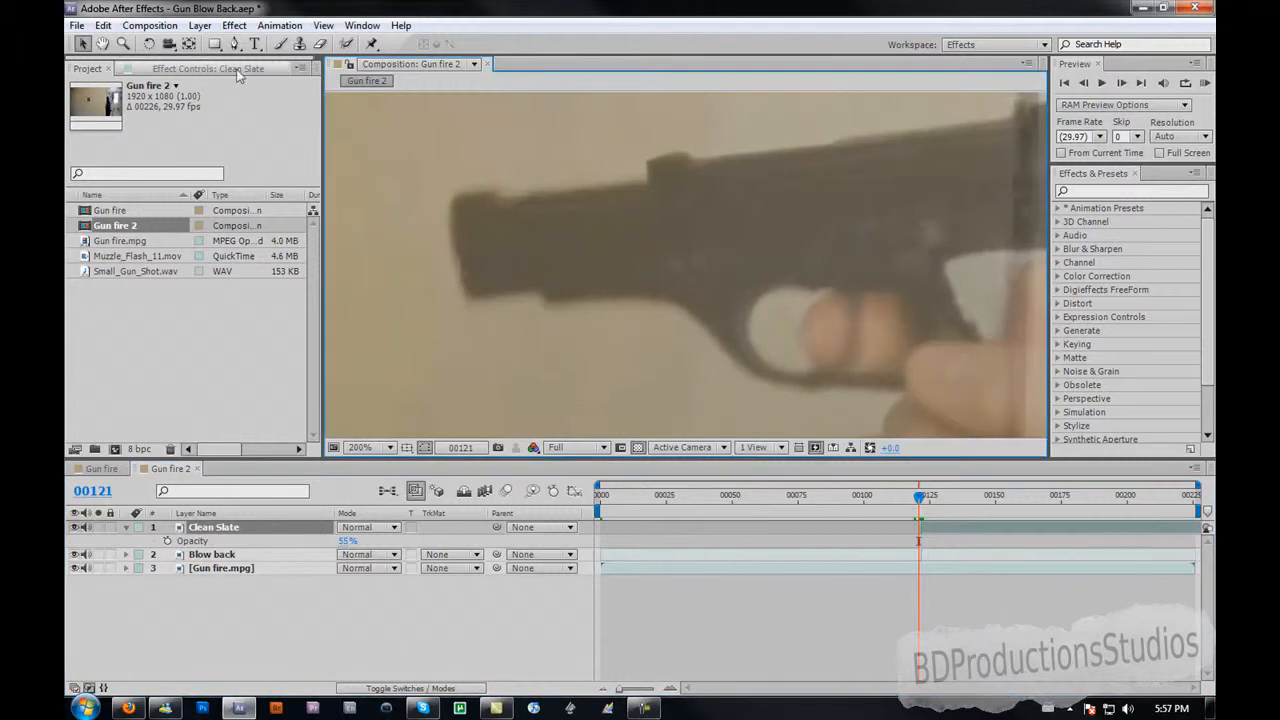
Draw a closed Pen tool mask on the Clean Slate layer around the slide's original front end, leaving the barrel and lower frame uncovered
left_click(234, 44)
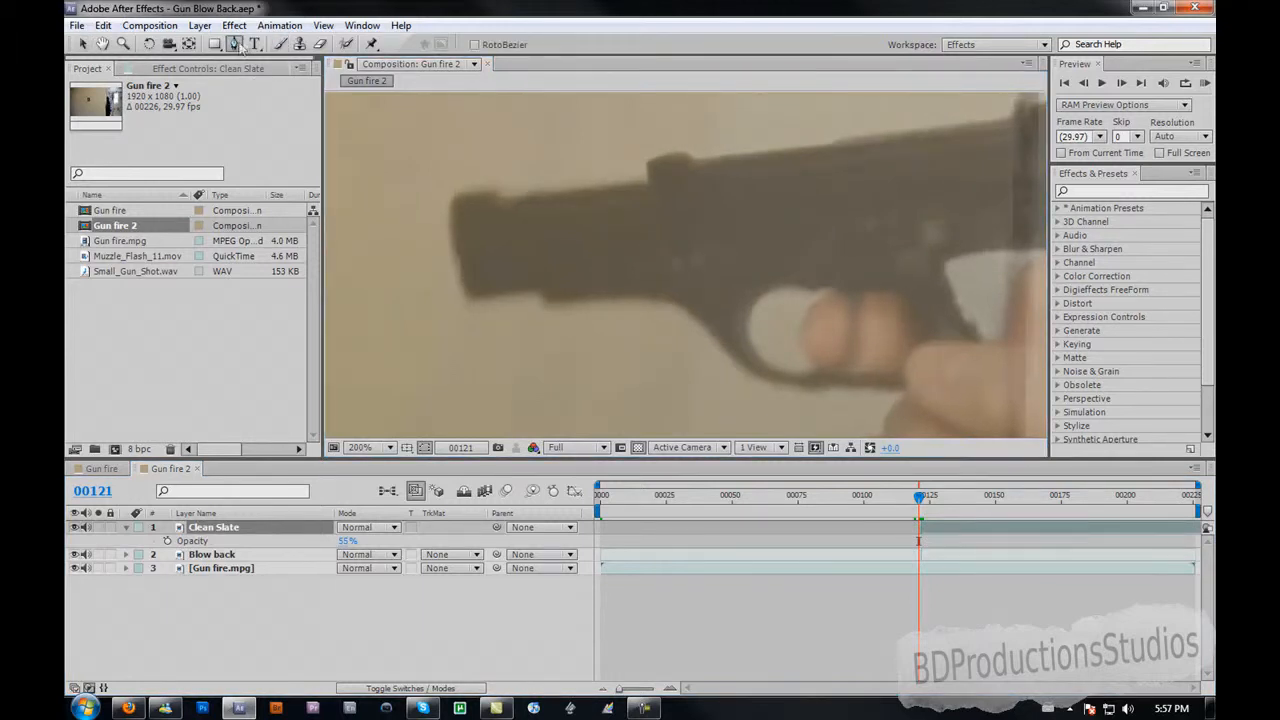
left_click(538, 286)
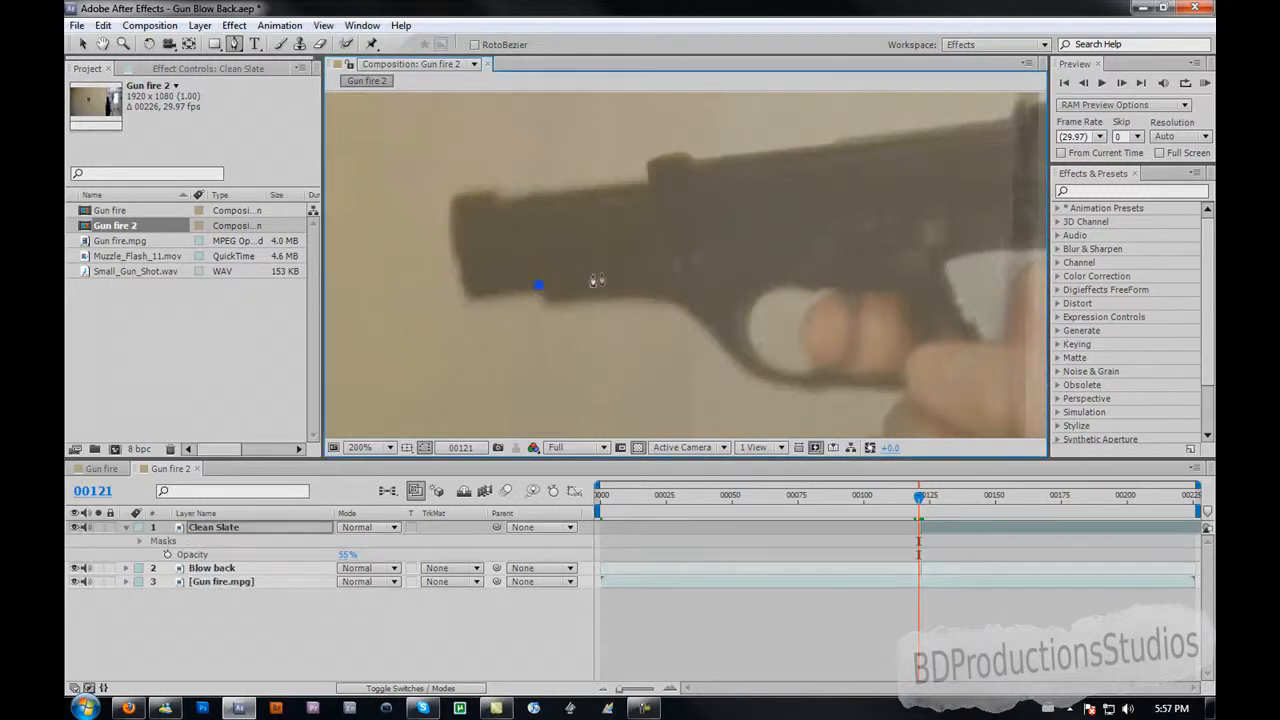
left_click(668, 265)
left_click(523, 239)
left_click(516, 207)
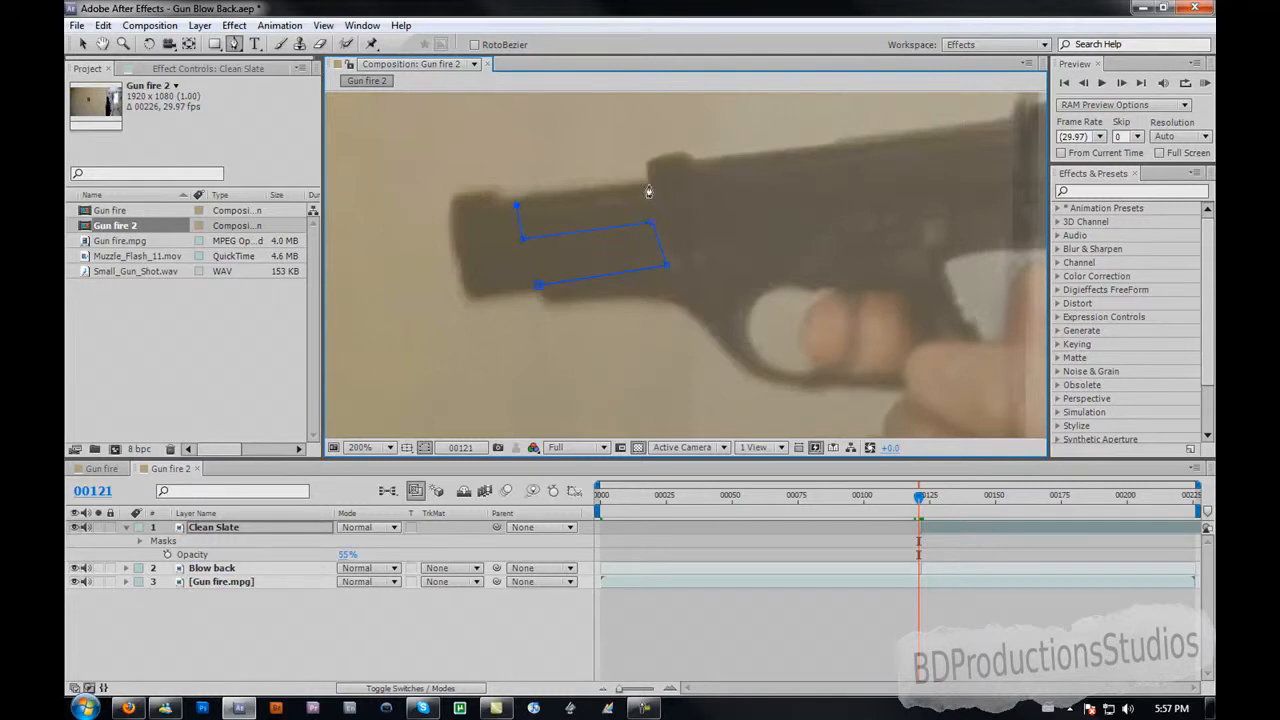
left_click(638, 130)
left_click(451, 146)
left_click(397, 228)
left_click(401, 347)
left_click(557, 394)
left_click(646, 371)
left_click(672, 344)
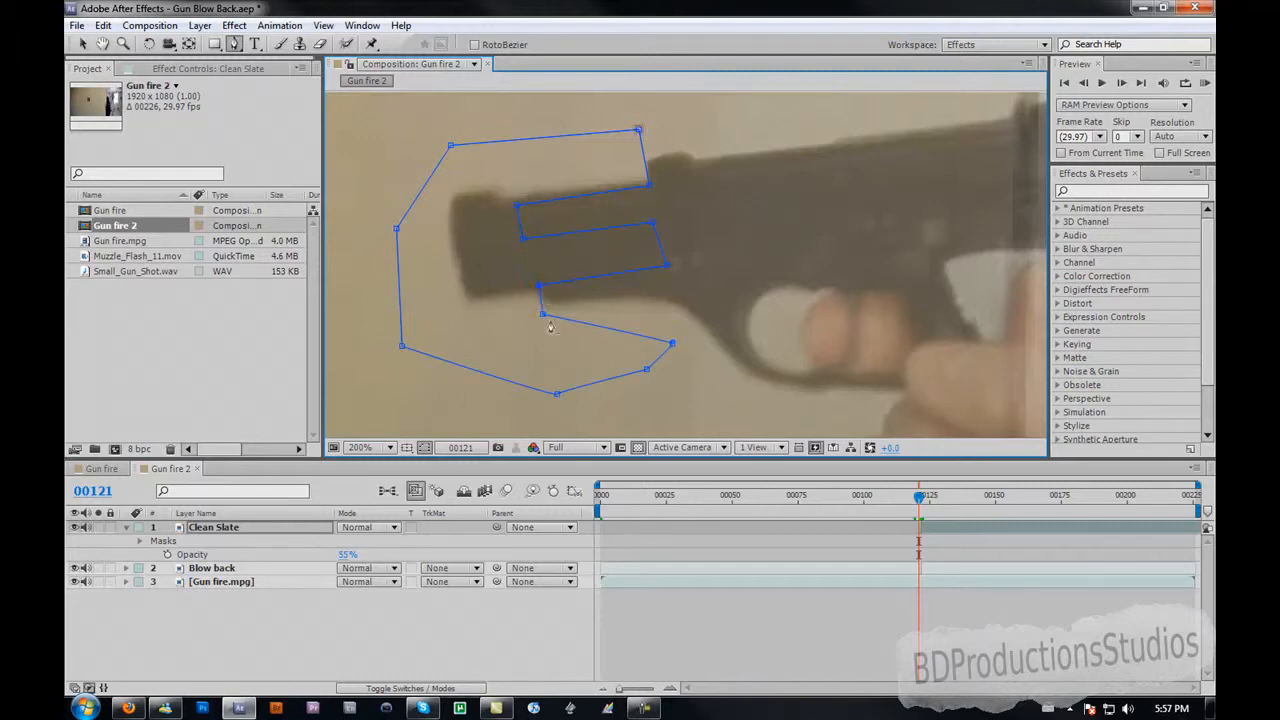
left_click(539, 288)
Inspect the masked gun front and set the Clean Slate layer's opacity to 100%
scroll(696, 266, "down", 2)
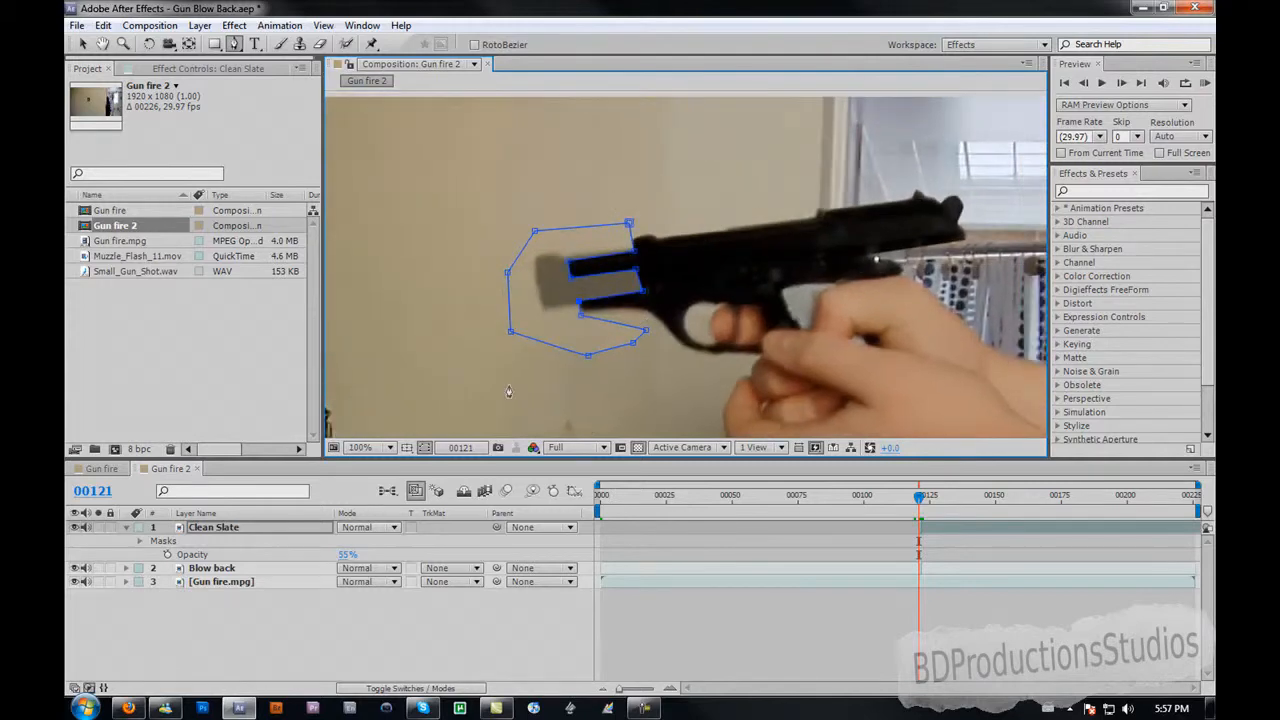
left_click(474, 621)
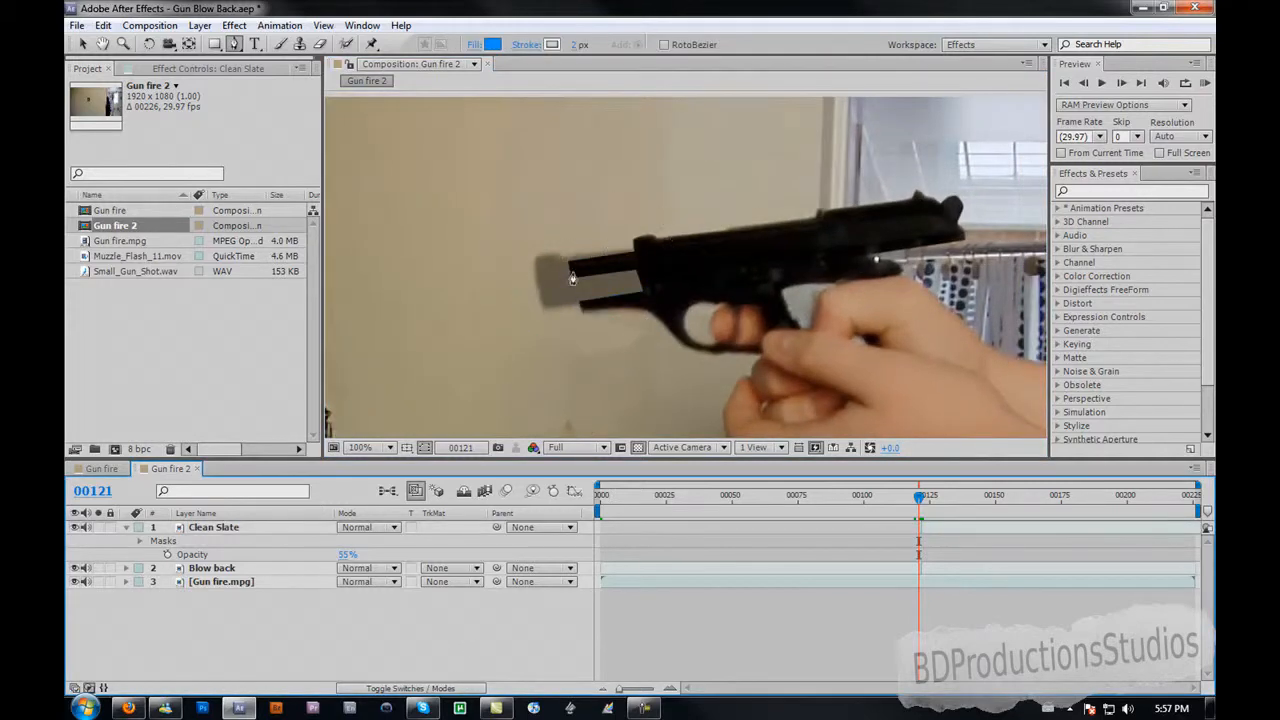
left_click_drag(579, 277, 601, 265)
scroll(575, 275, "up", 3)
scroll(575, 280, "down", 1)
left_click_drag(345, 557, 456, 556)
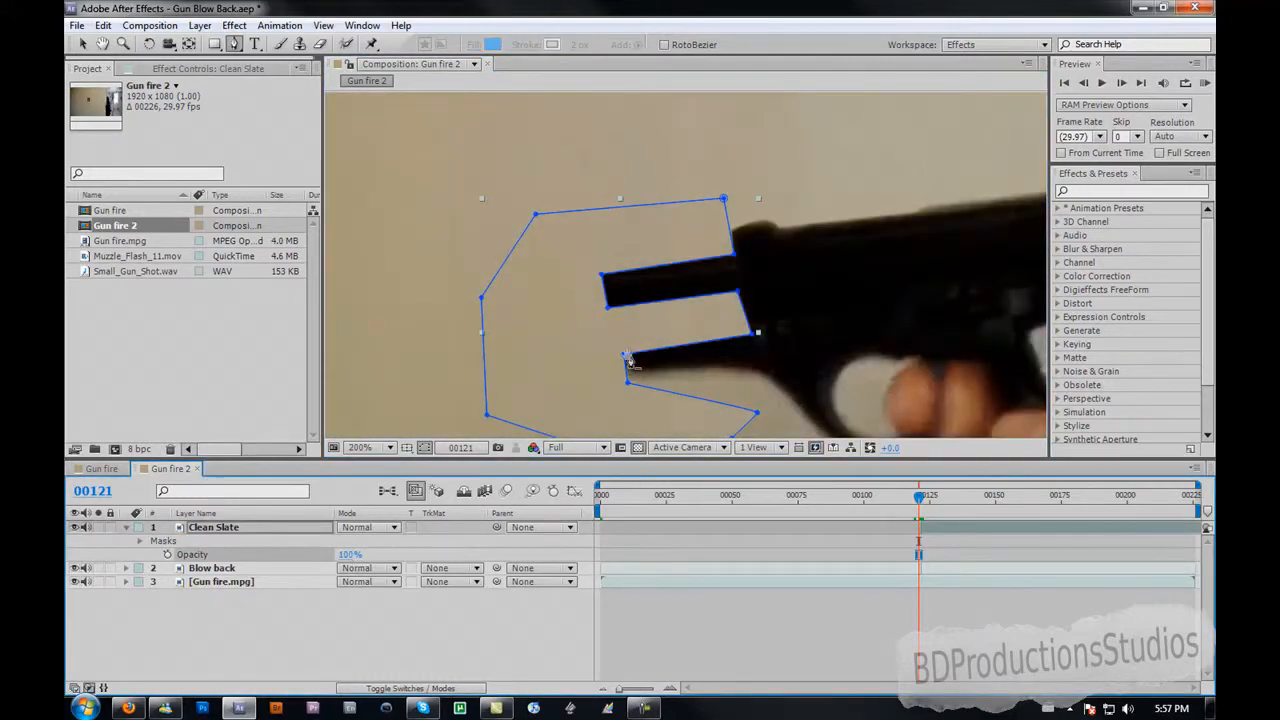
Move the Clean Slate mask point below the lower frame's front tip slightly outward from the gun
scroll(630, 363, "up", 2)
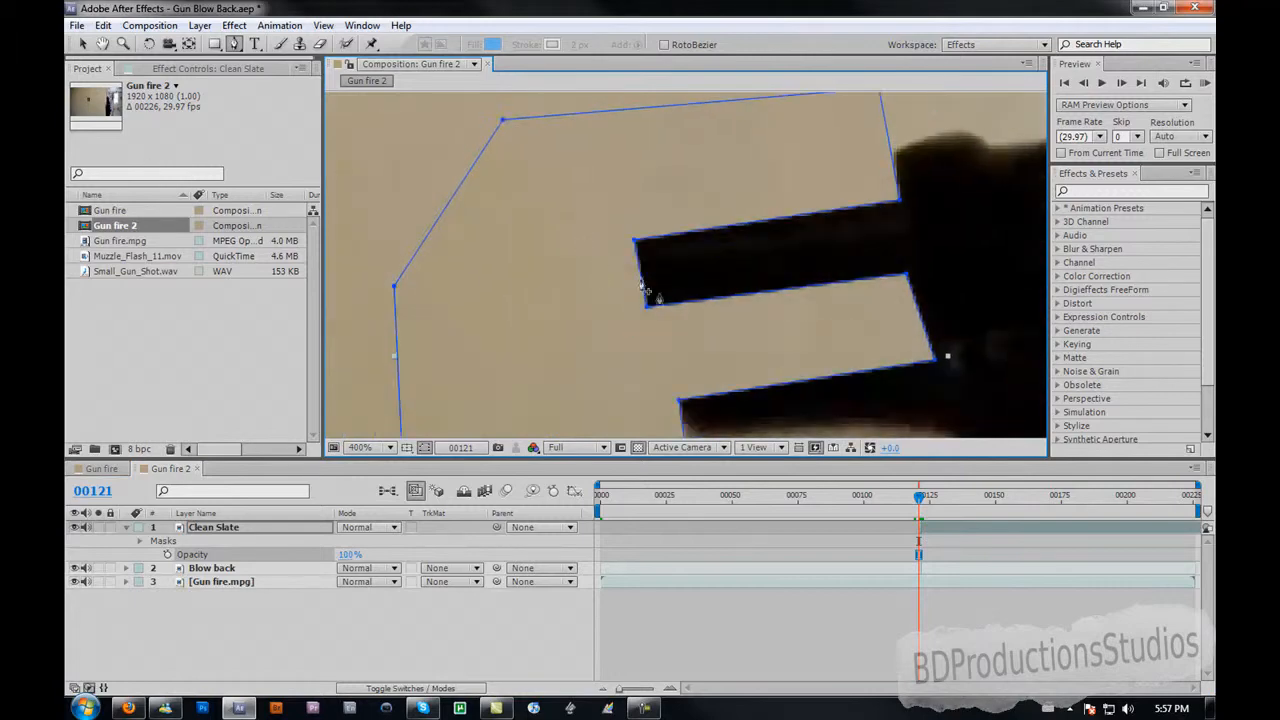
left_click_drag(645, 290, 622, 240)
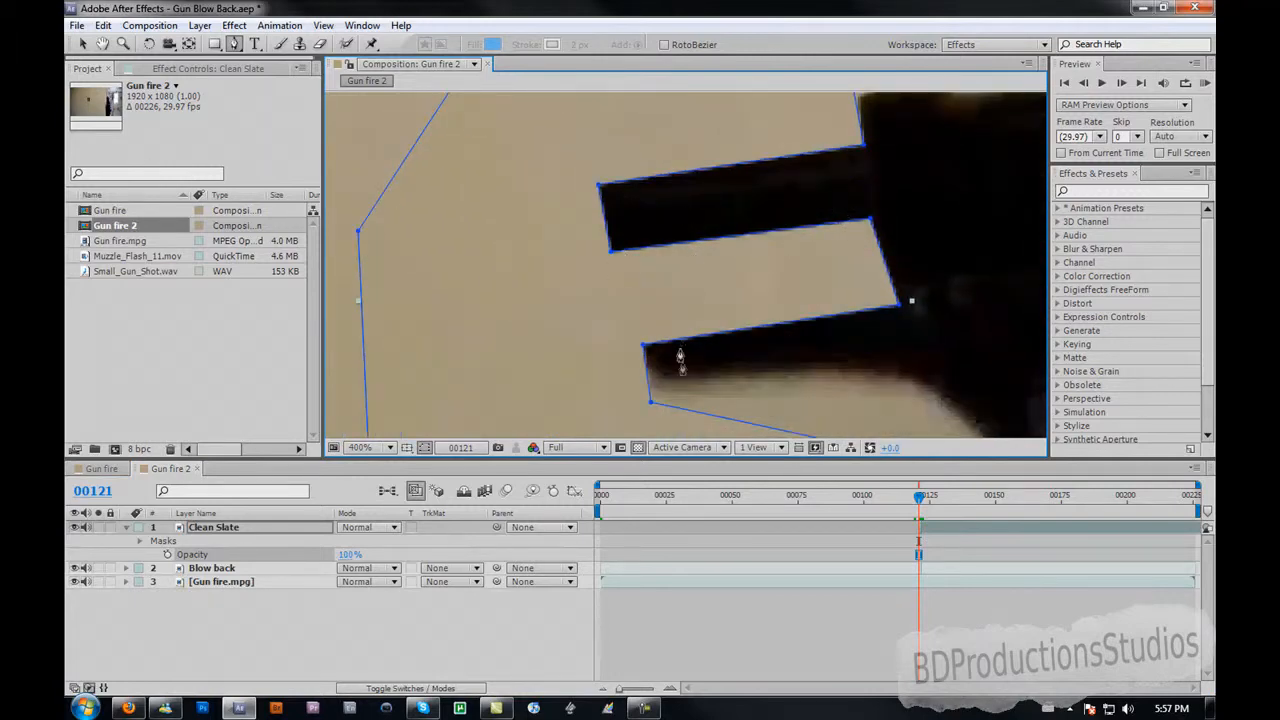
left_click(82, 44)
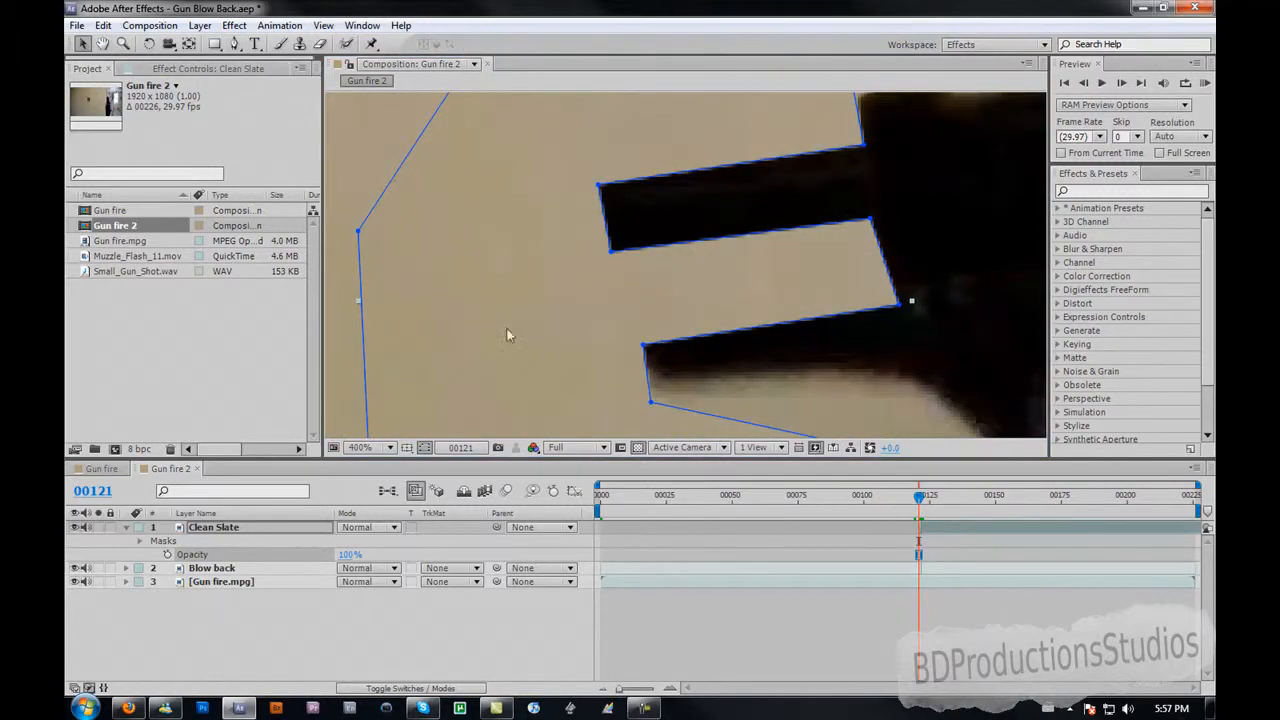
mouse_move(651, 404)
left_mouse_down()
mouse_move(588, 392)
mouse_move(572, 360)
mouse_move(553, 375)
mouse_move(578, 398)
mouse_move(648, 410)
left_mouse_up()
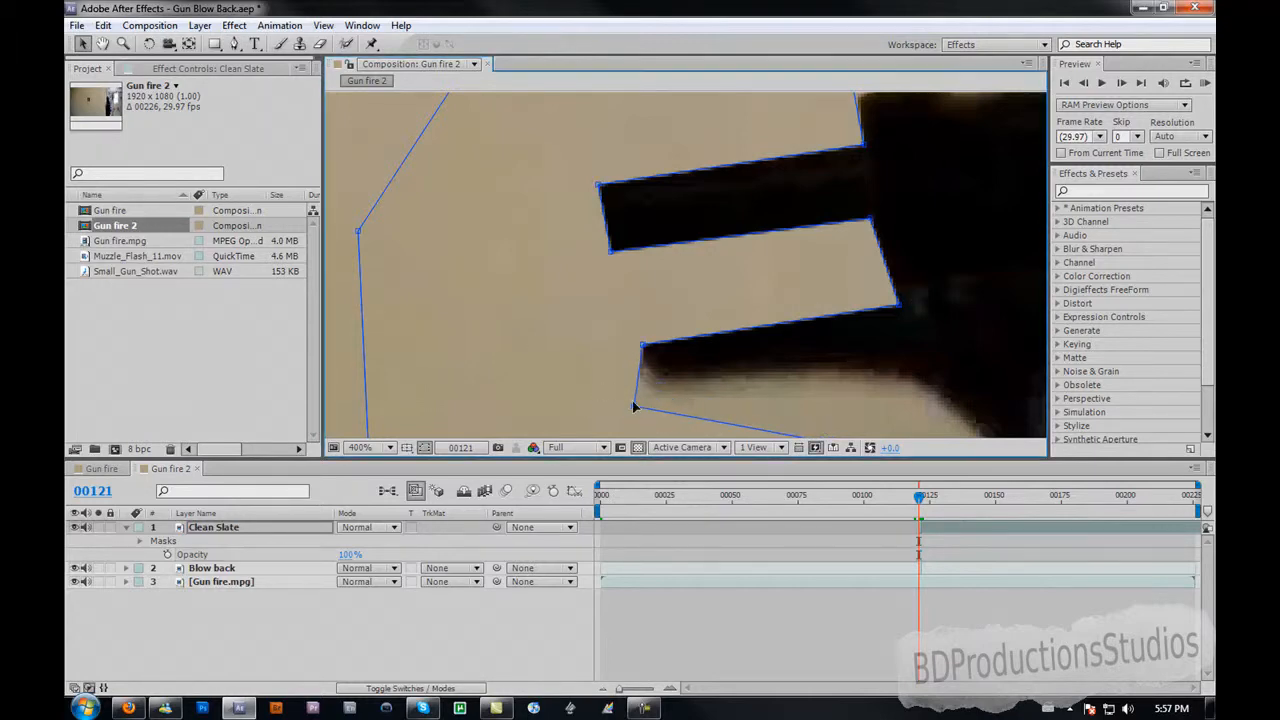
Set the Clean Slate layer's mask feather to 4 pixels
left_click(280, 537)
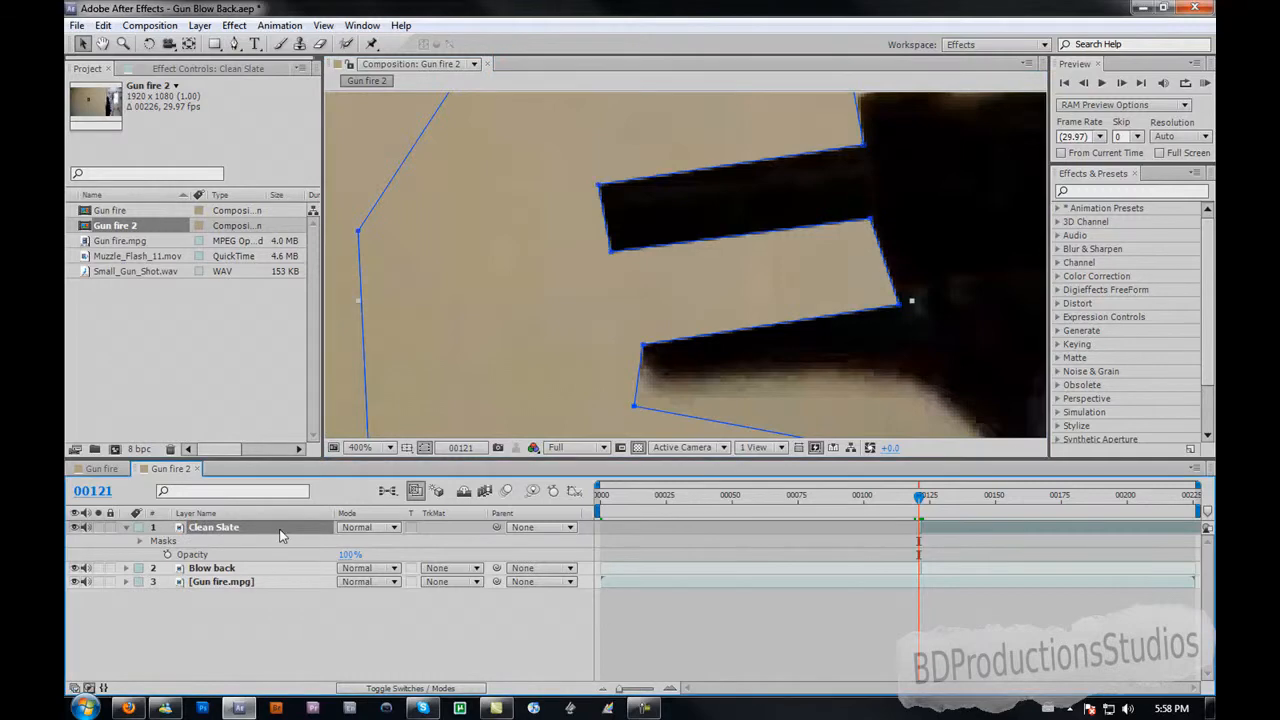
key("f")
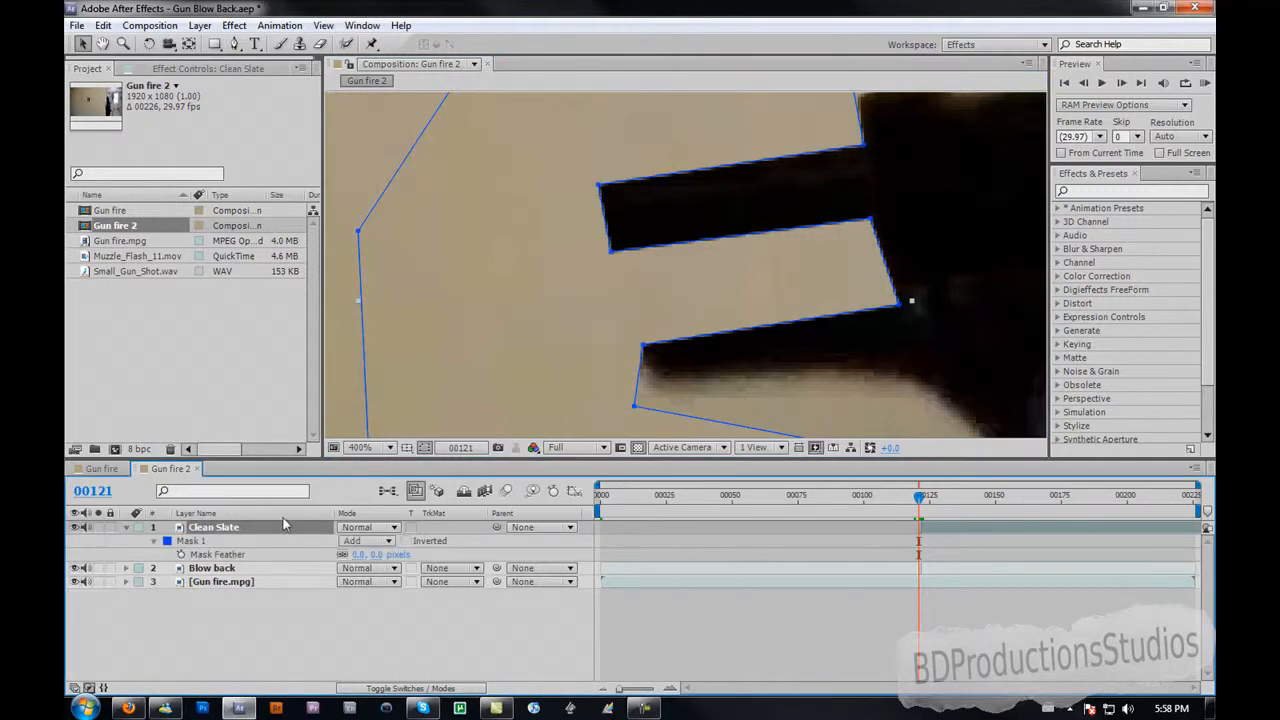
left_click(382, 554)
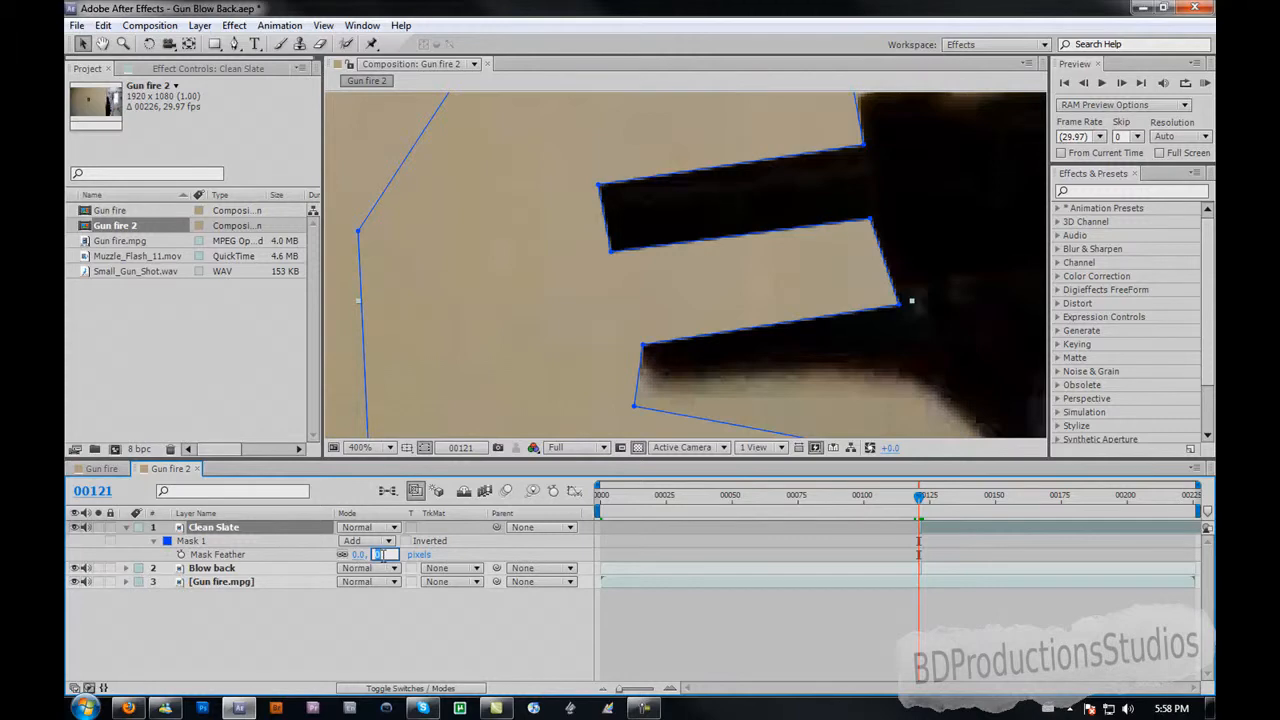
type("5")
key("Return")
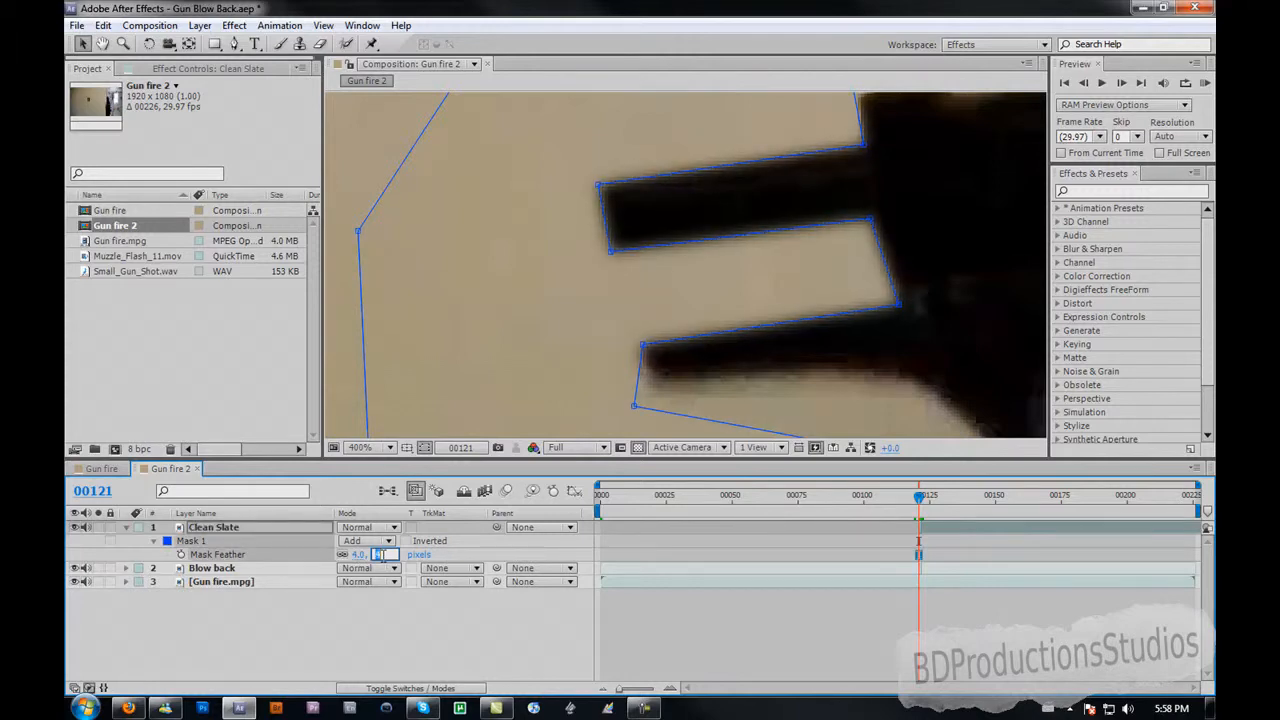
key("Down")
Set the Blow back layer's mask feather to 4 pixels
scroll(640, 415, "down", 1)
left_click_drag(751, 360, 562, 411)
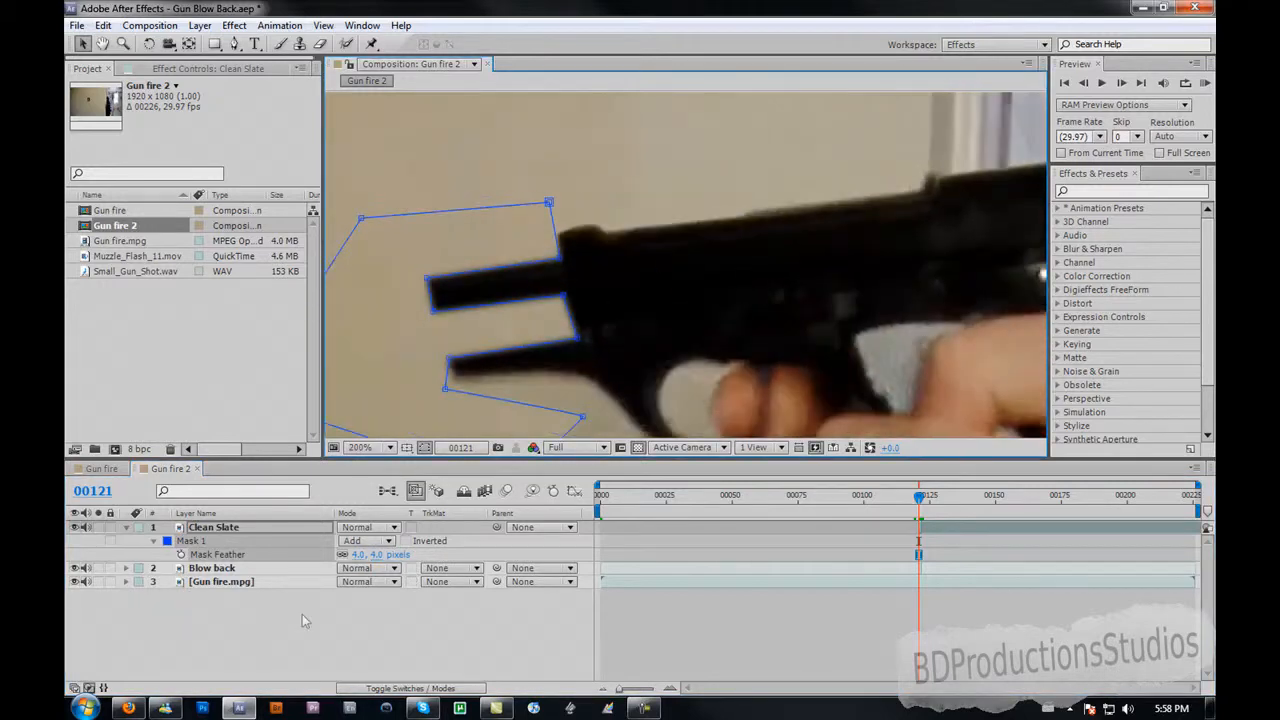
left_click(249, 570)
key("f")
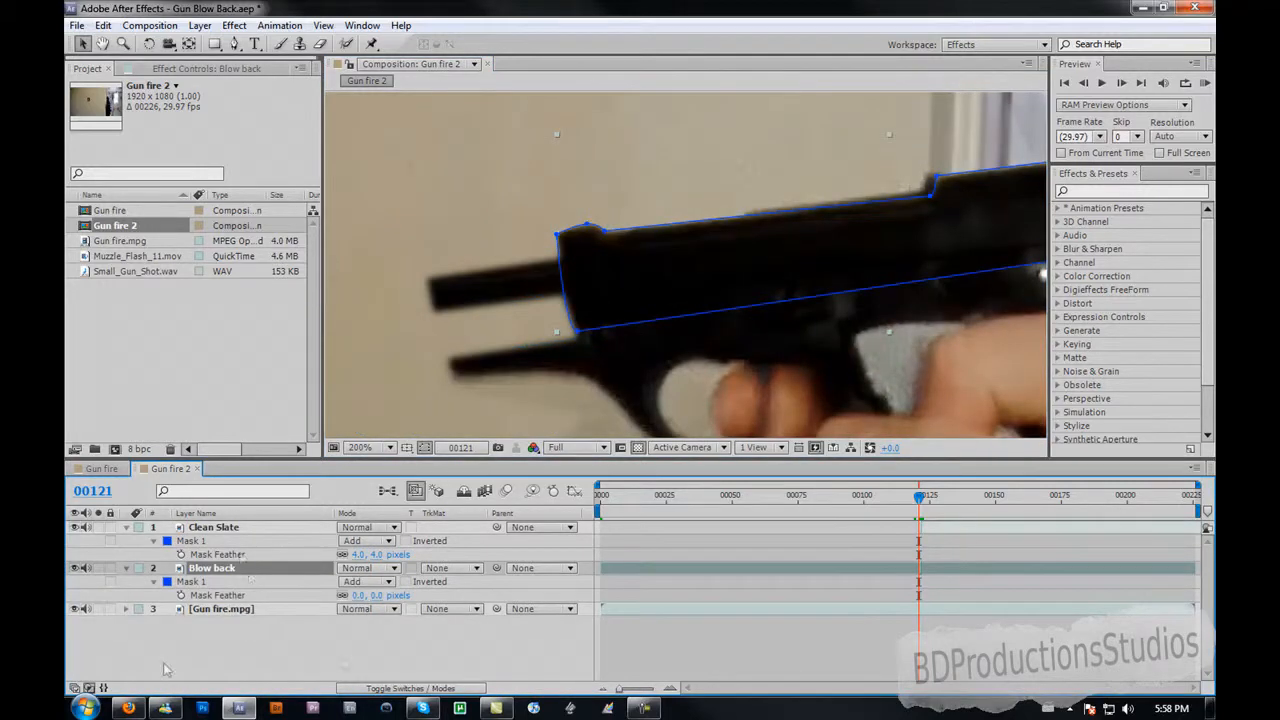
left_click(371, 595)
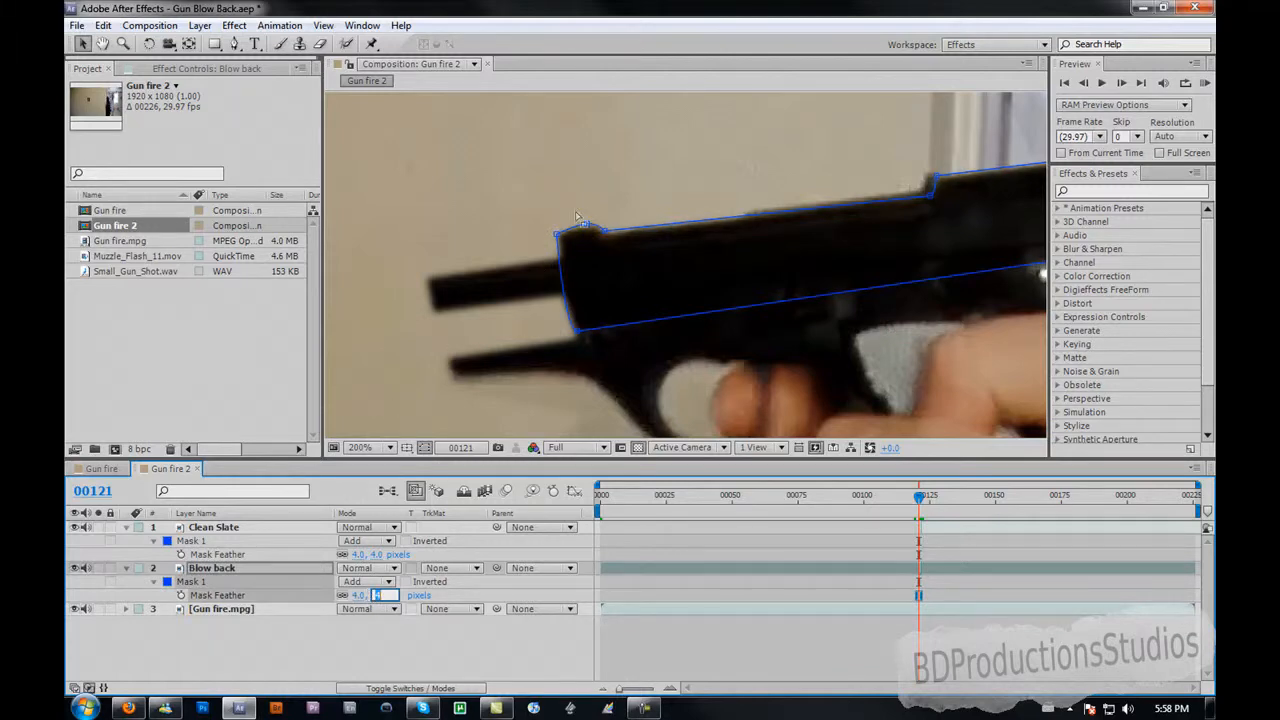
type("4.0 pixels")
key("Return")
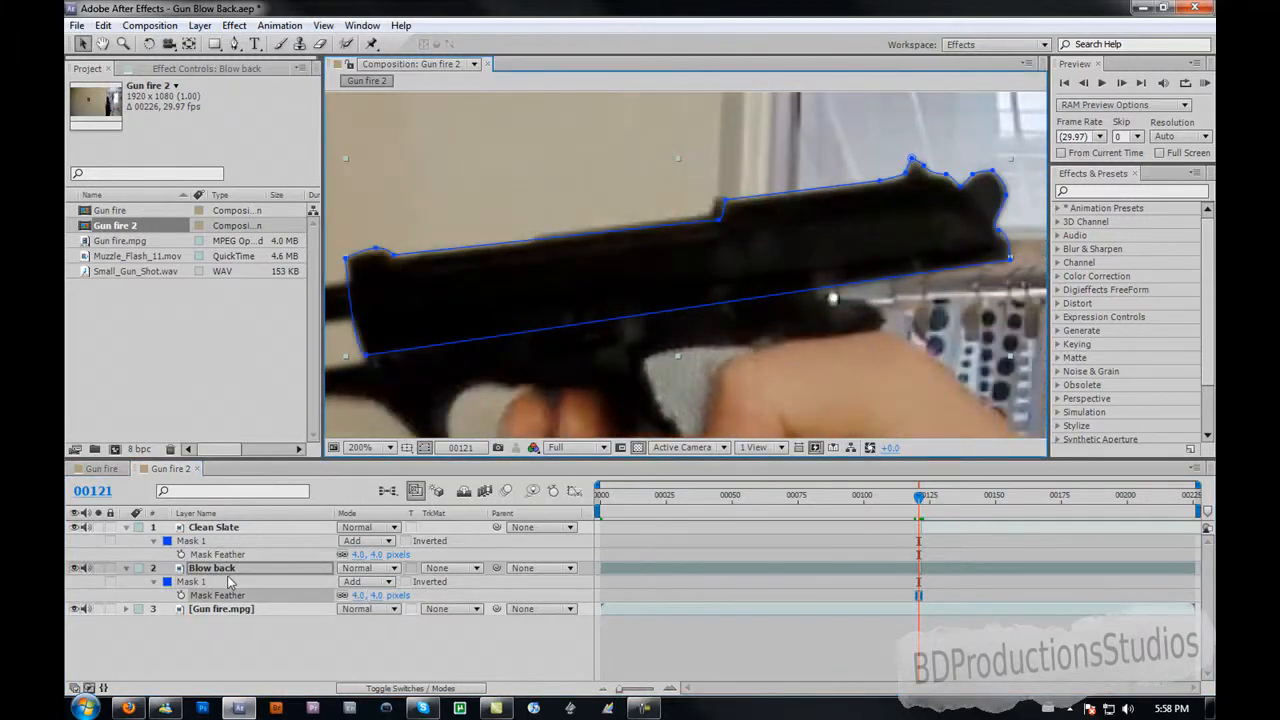
Apply the Directional Blur effect to the Blow back layer
left_click(203, 68)
right_click(263, 255)
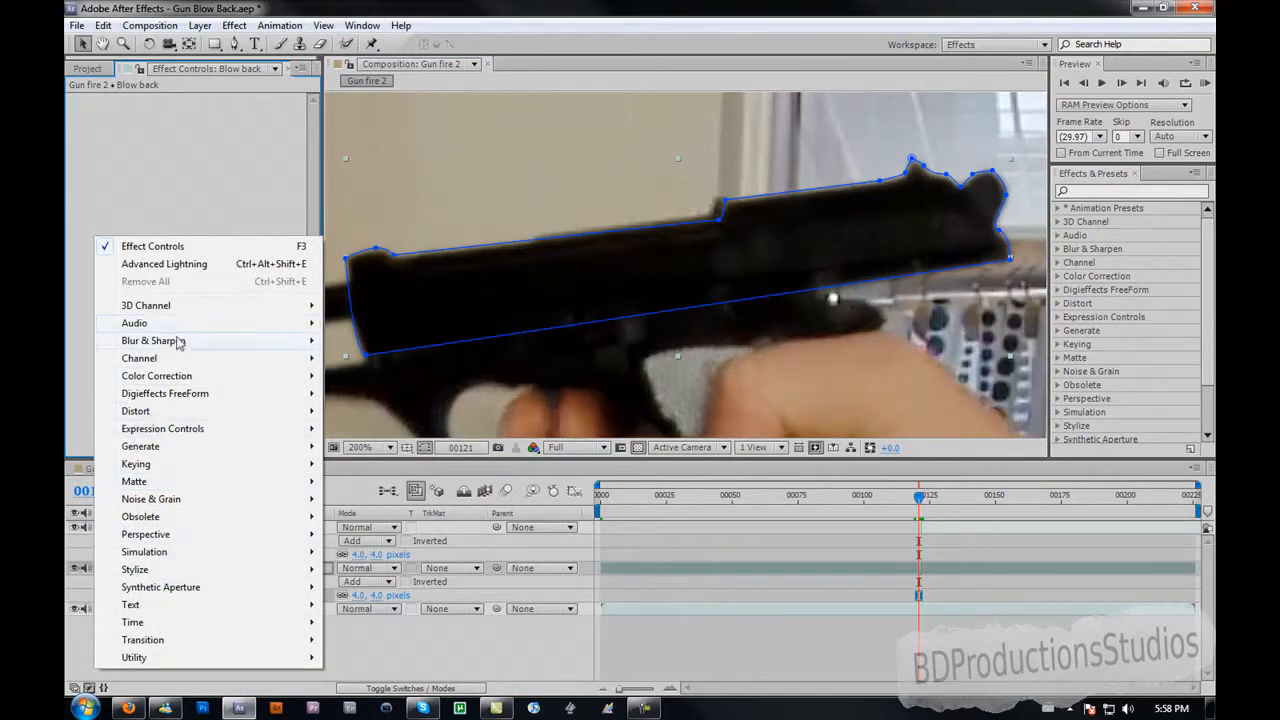
mouse_move(178, 347)
left_click(400, 464)
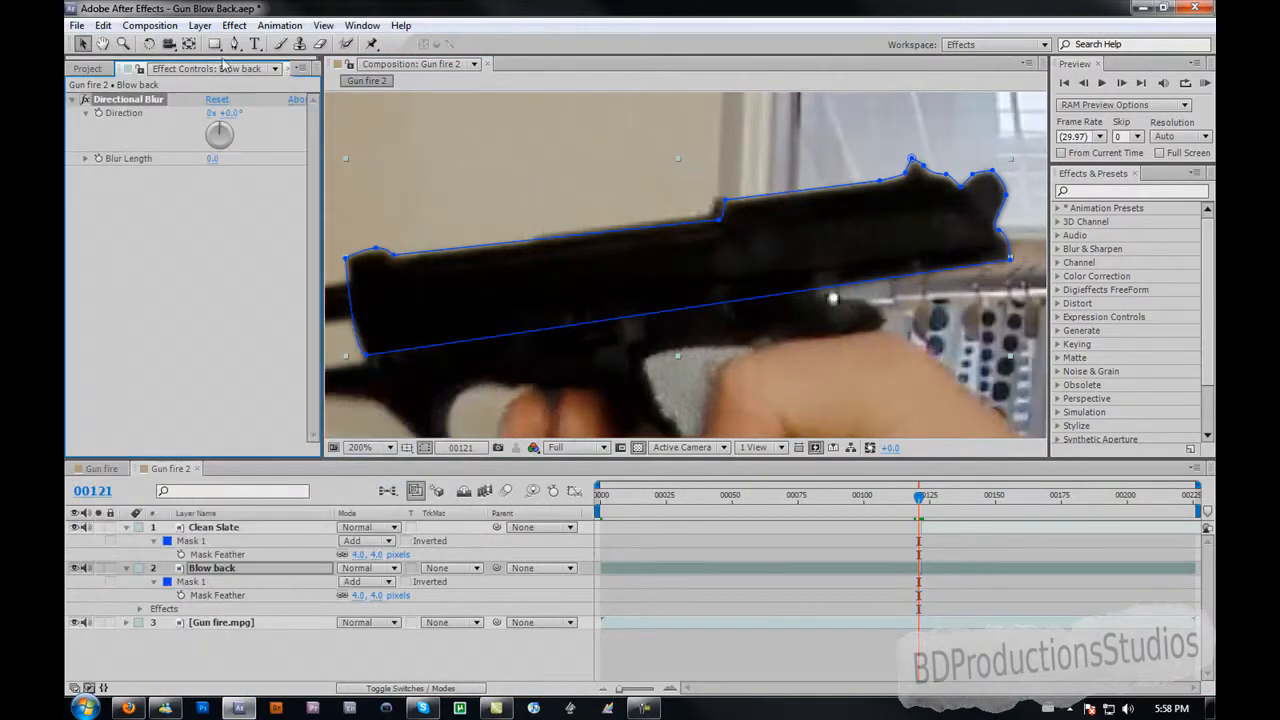
key("v")
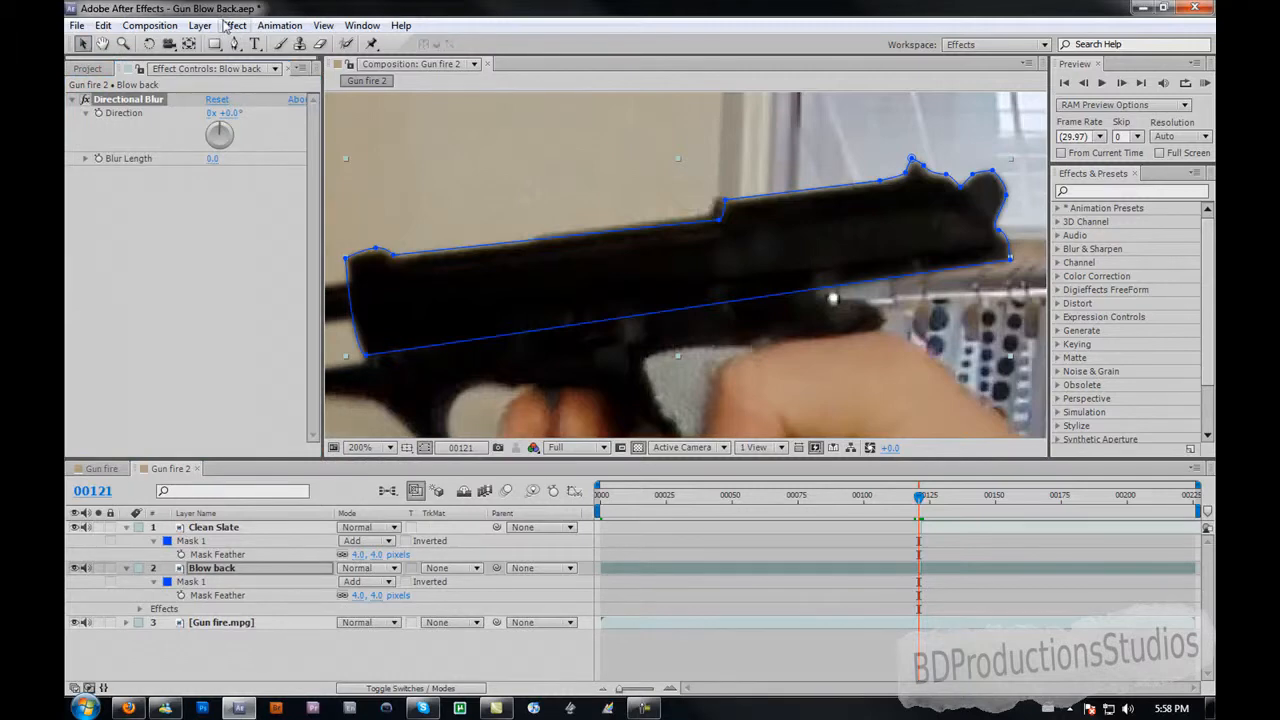
left_click(234, 25)
left_click(168, 138)
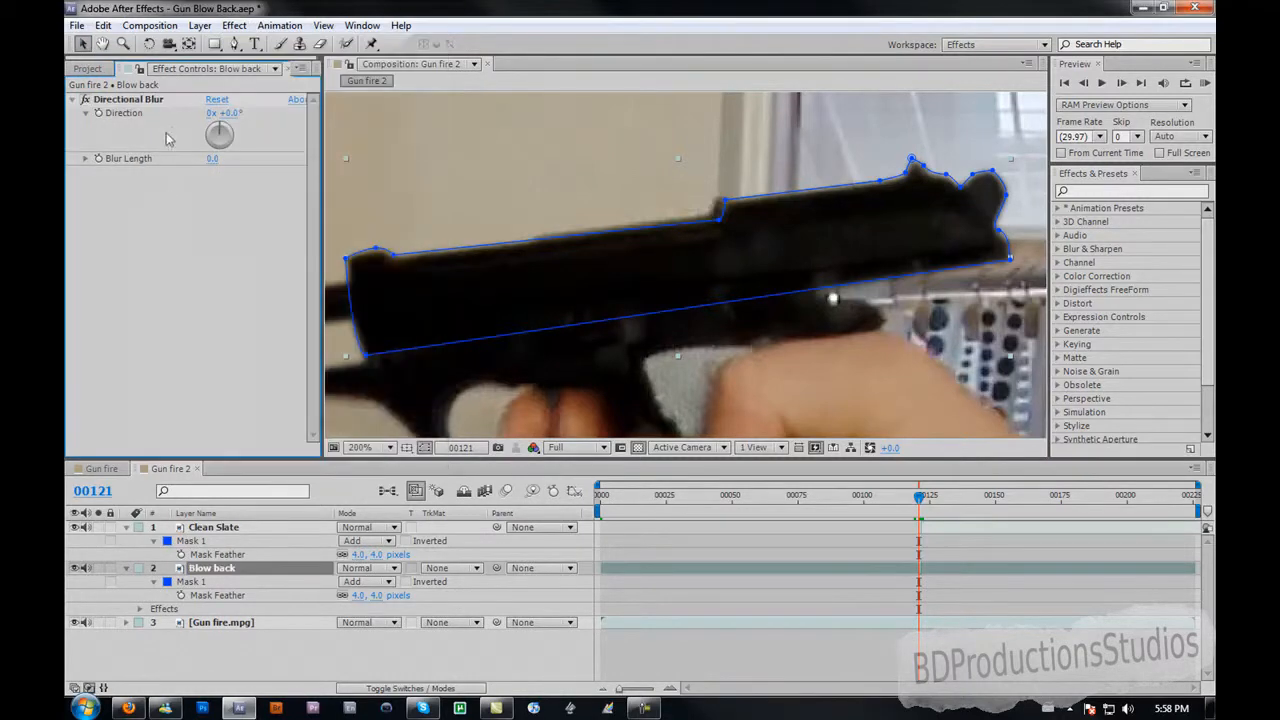
Set the Directional Blur to a direction of 79° and a blur length of 18.3, with the mask outlines hidden
scroll(737, 347, "down", 2)
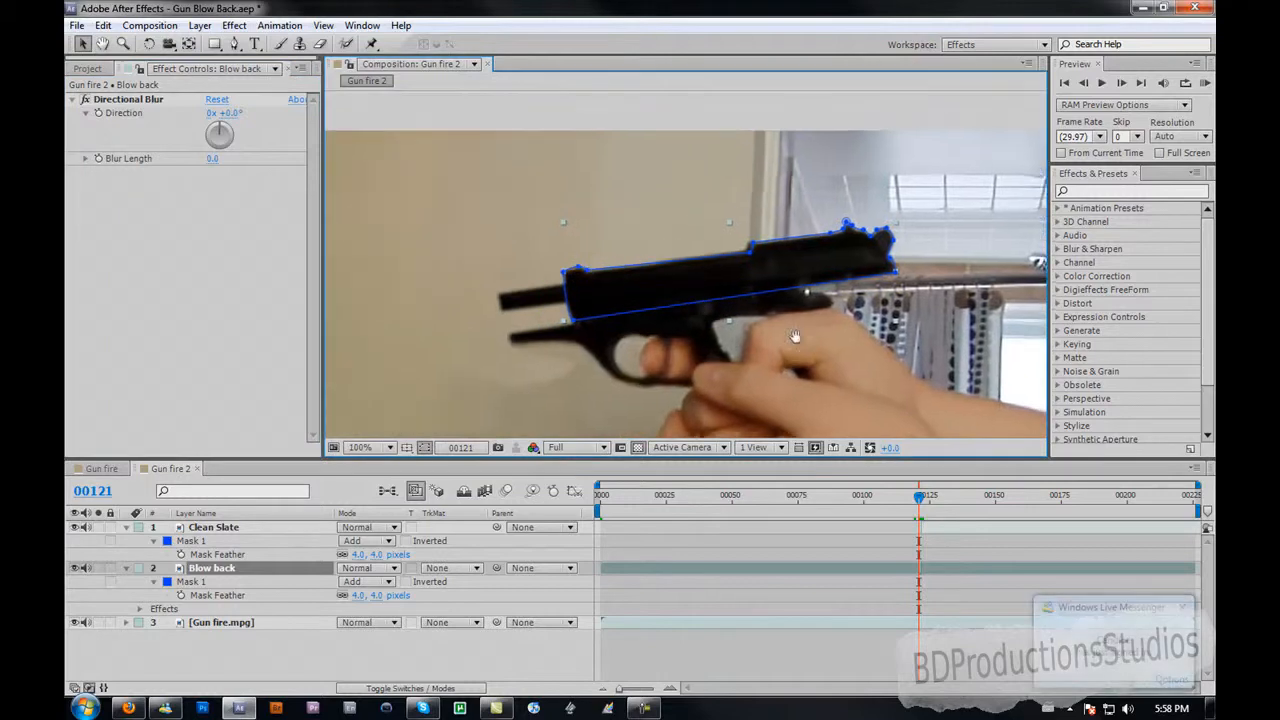
scroll(595, 322, "up", 2)
left_click_drag(222, 133, 278, 110)
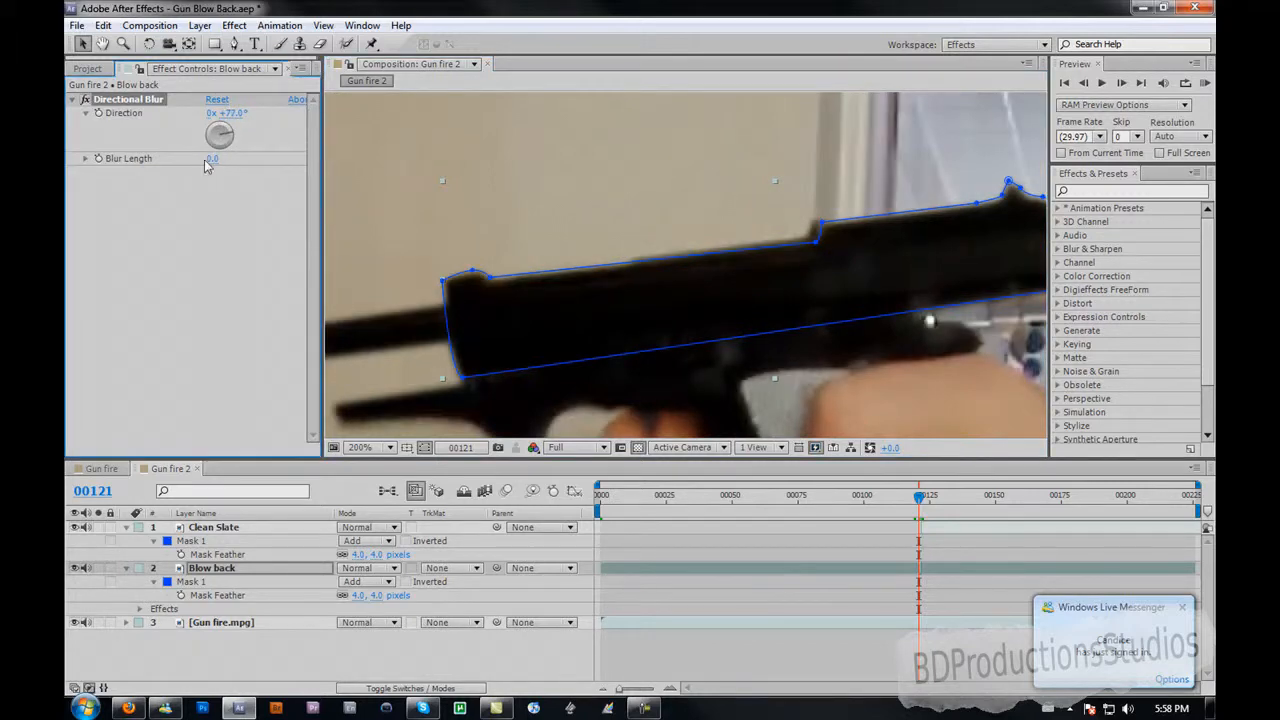
left_click_drag(218, 160, 283, 166)
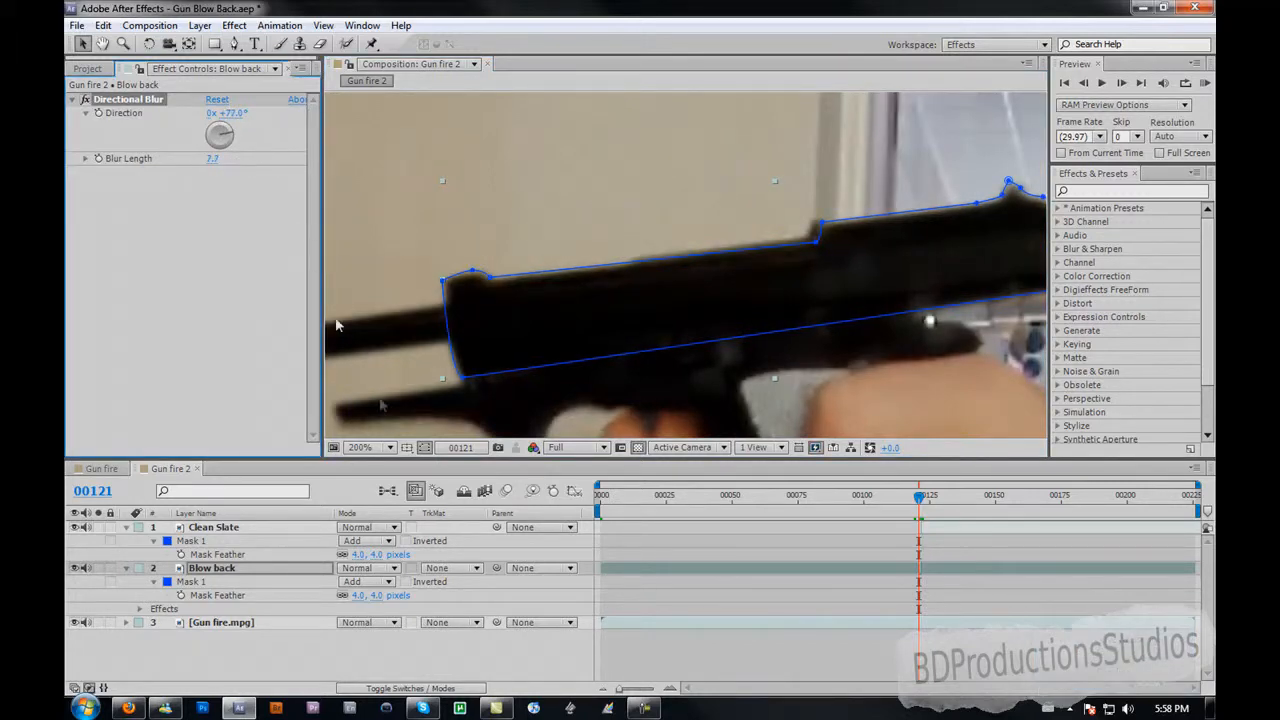
left_click(424, 447)
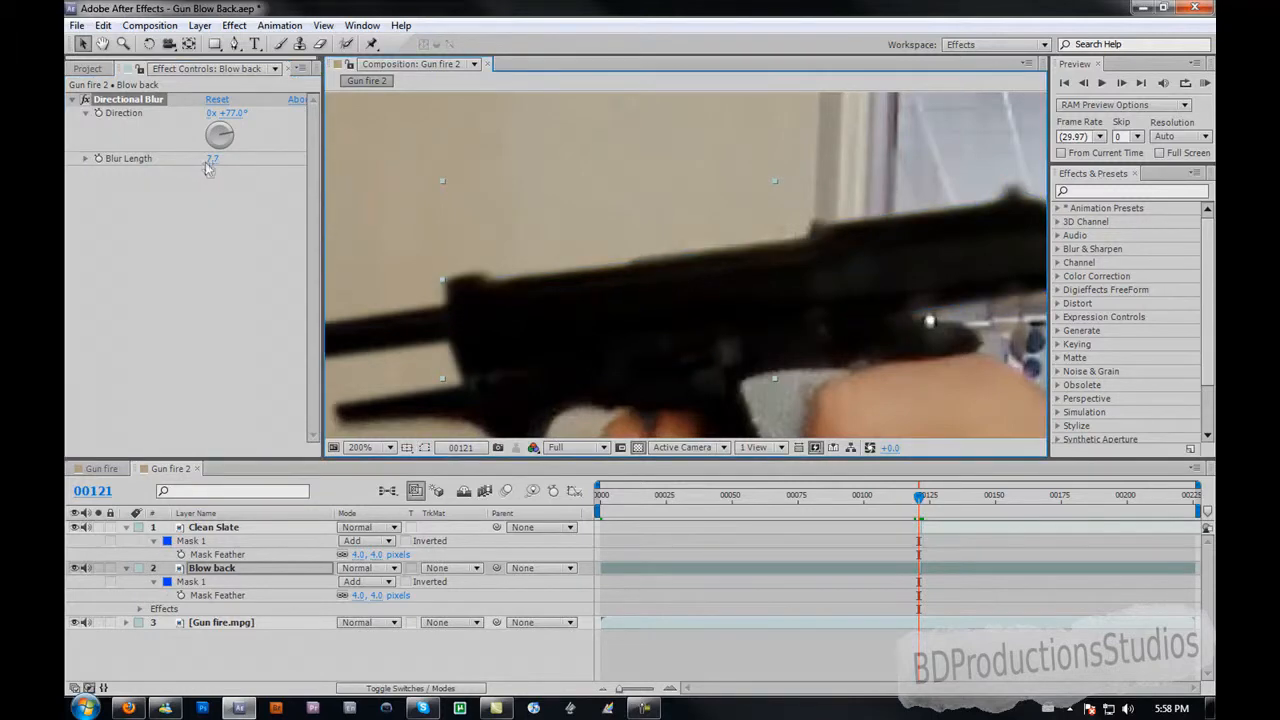
left_click_drag(213, 158, 255, 108)
left_click_drag(174, 85, 338, 118)
left_click_drag(745, 266, 547, 283)
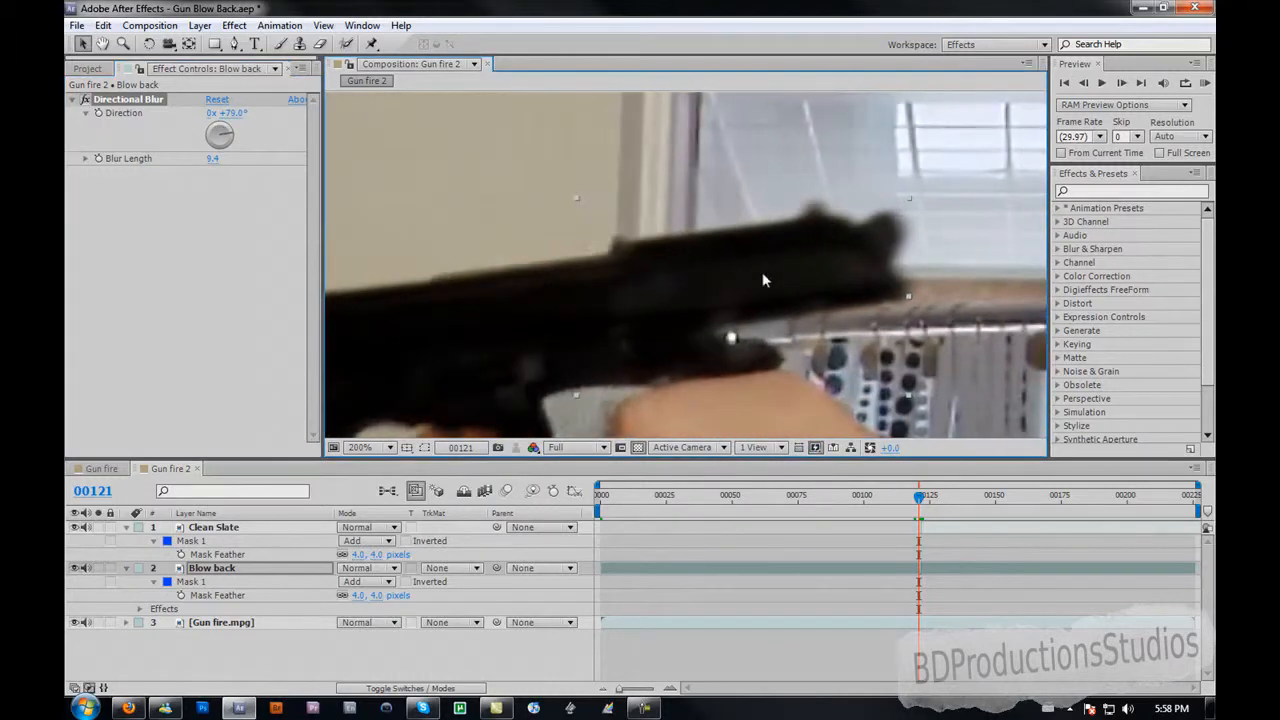
mouse_move(238, 159)
left_mouse_down()
mouse_move(281, 159)
mouse_move(258, 159)
left_mouse_up()
scroll(700, 266, "down", 1)
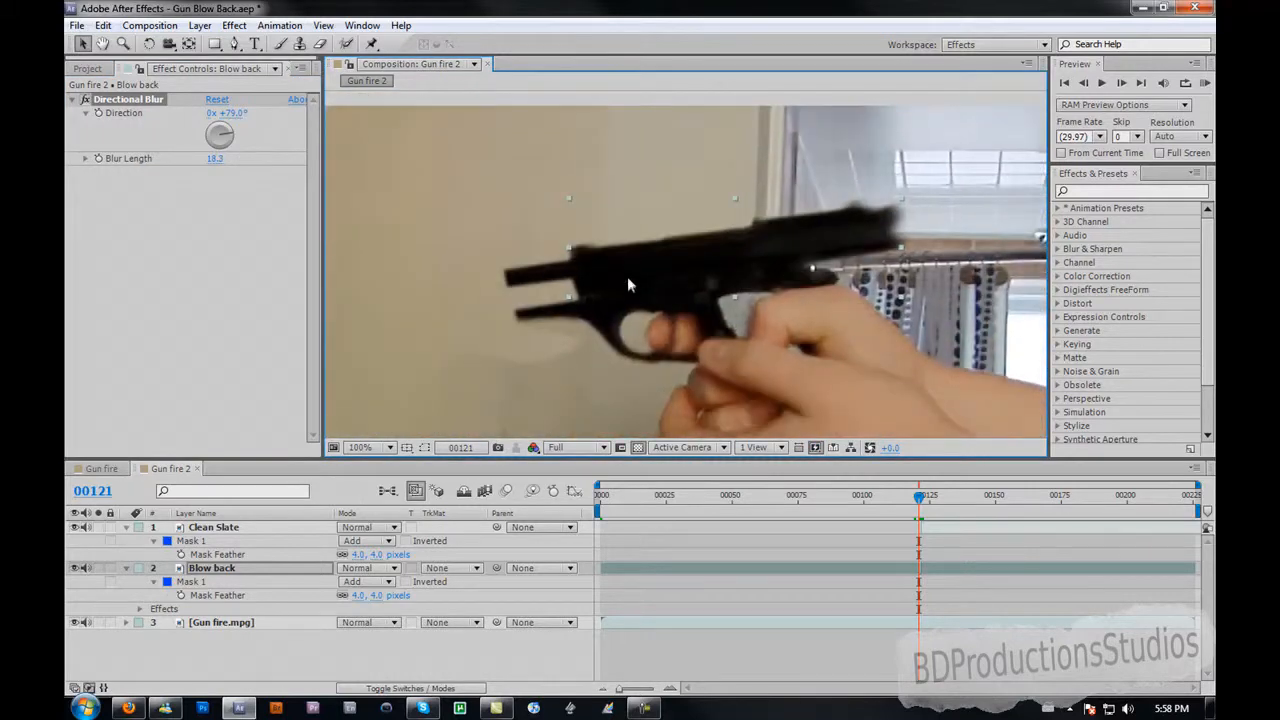
Step back and forth through the frames around frame 121 to review the slide's blowback motion
key("Page_Up")
key("Page_Up")
key("Page_Down")
key("Page_Down")
key("Page_Up")
key("Page_Up")
key("Page_Down")
key("Page_Down")
key("Page_Down")
key("Page_Up")
Open the Gun fire composition and examine its blowback frame with the muzzle flash up close
left_click(101, 468)
scroll(603, 350, "down", 1)
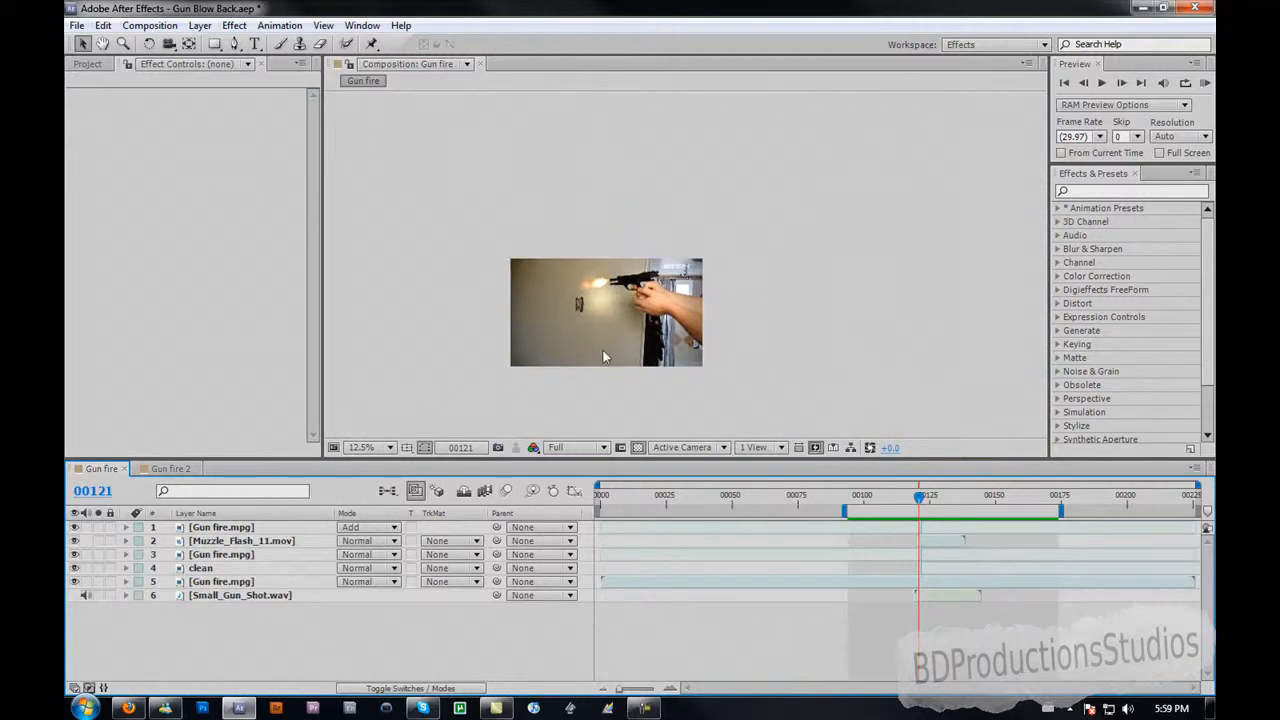
scroll(603, 350, "up", 3)
scroll(768, 302, "down", 2)
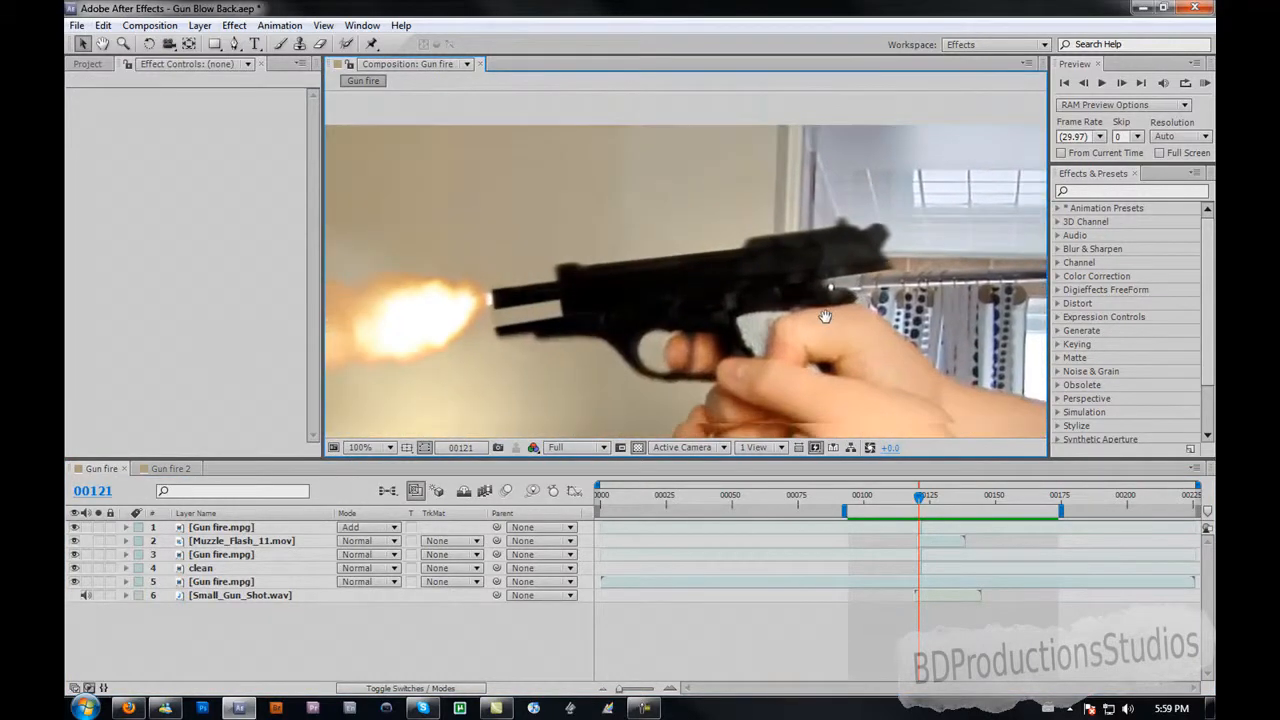
Add the Muzzle_Flash_11.mov footage to the Gun fire 2 composition as its top layer
left_click(170, 468)
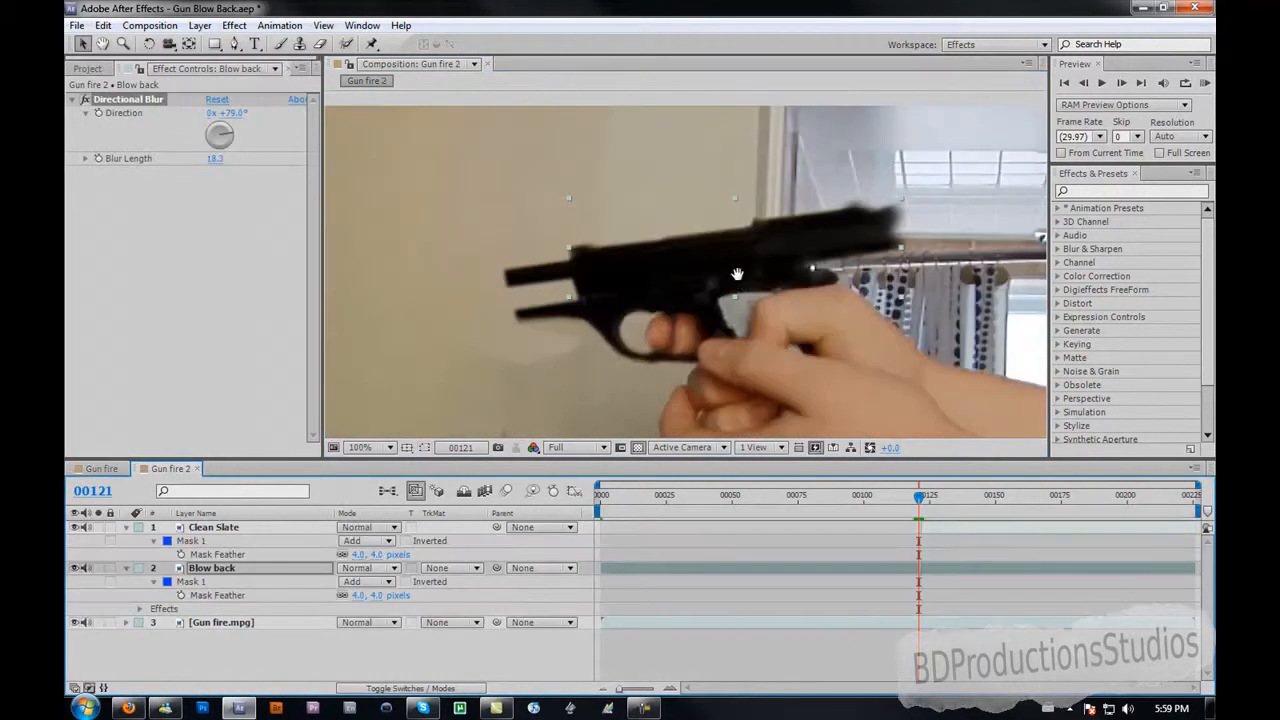
scroll(897, 227, "down", 1)
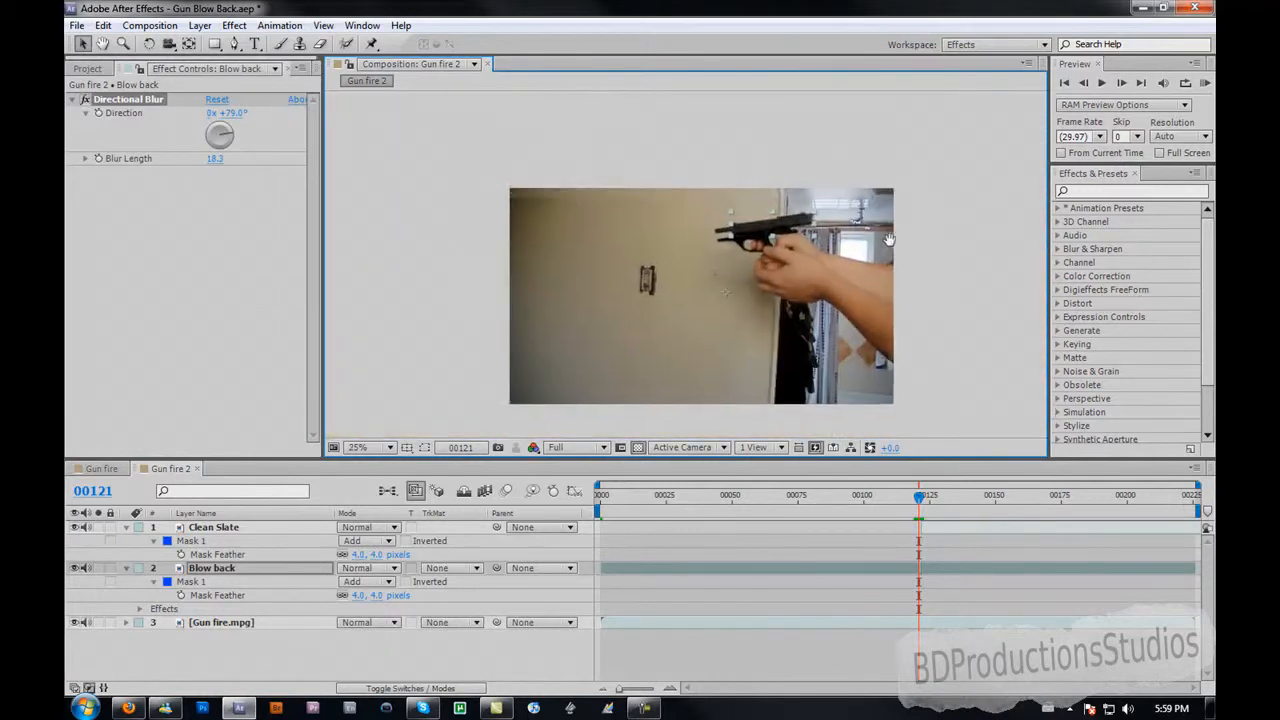
left_click(87, 68)
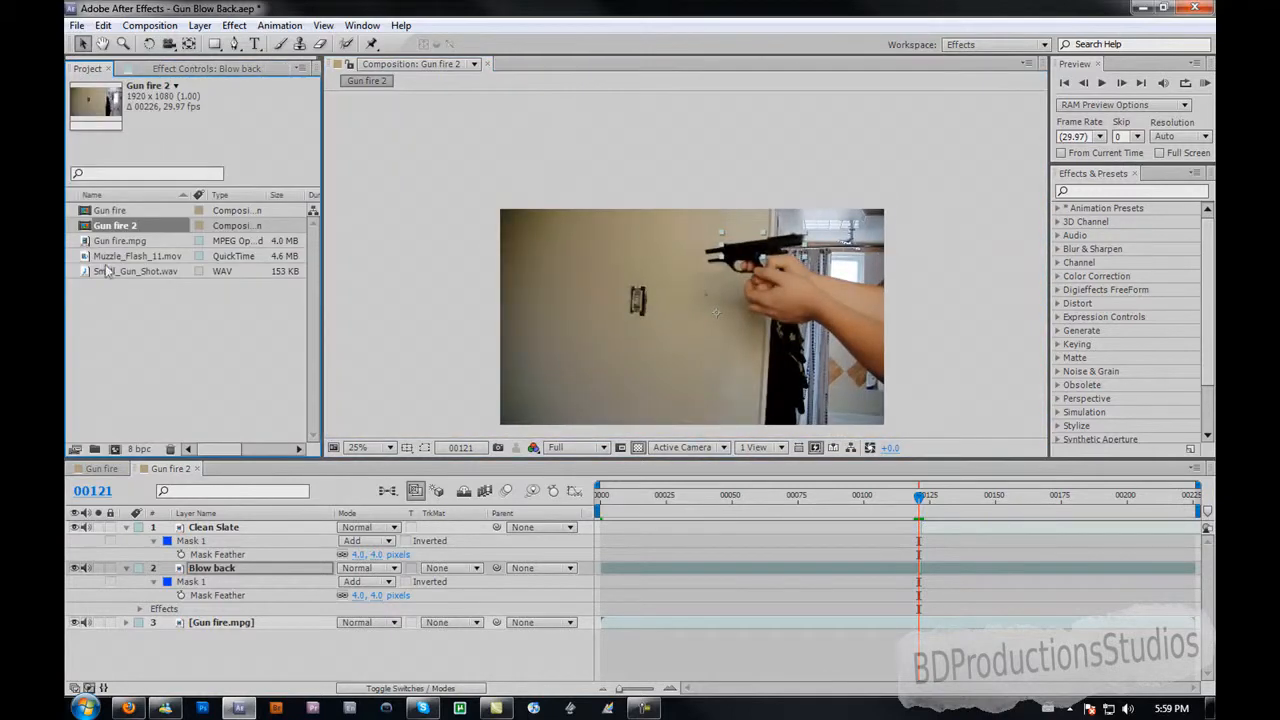
left_click_drag(126, 260, 660, 298)
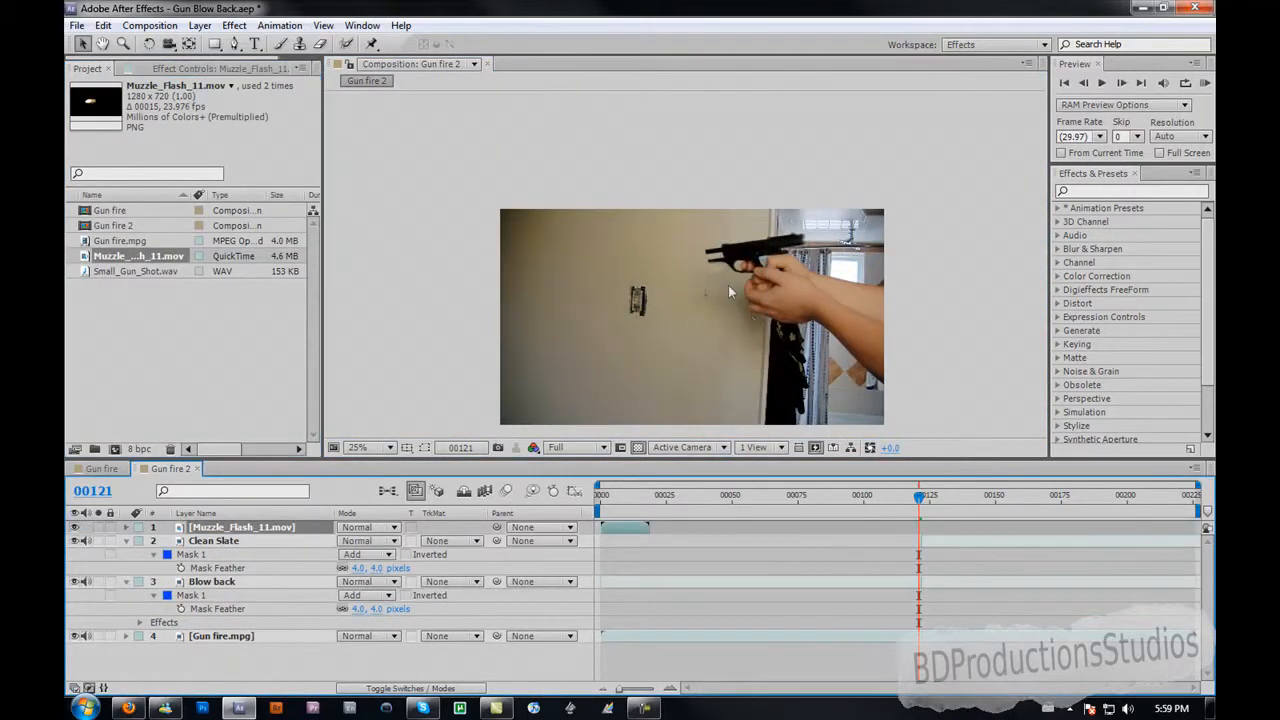
Duplicate the Gun fire.mpg layer, place the copy above the muzzle flash layer and set its blending mode to Add
left_click(218, 640)
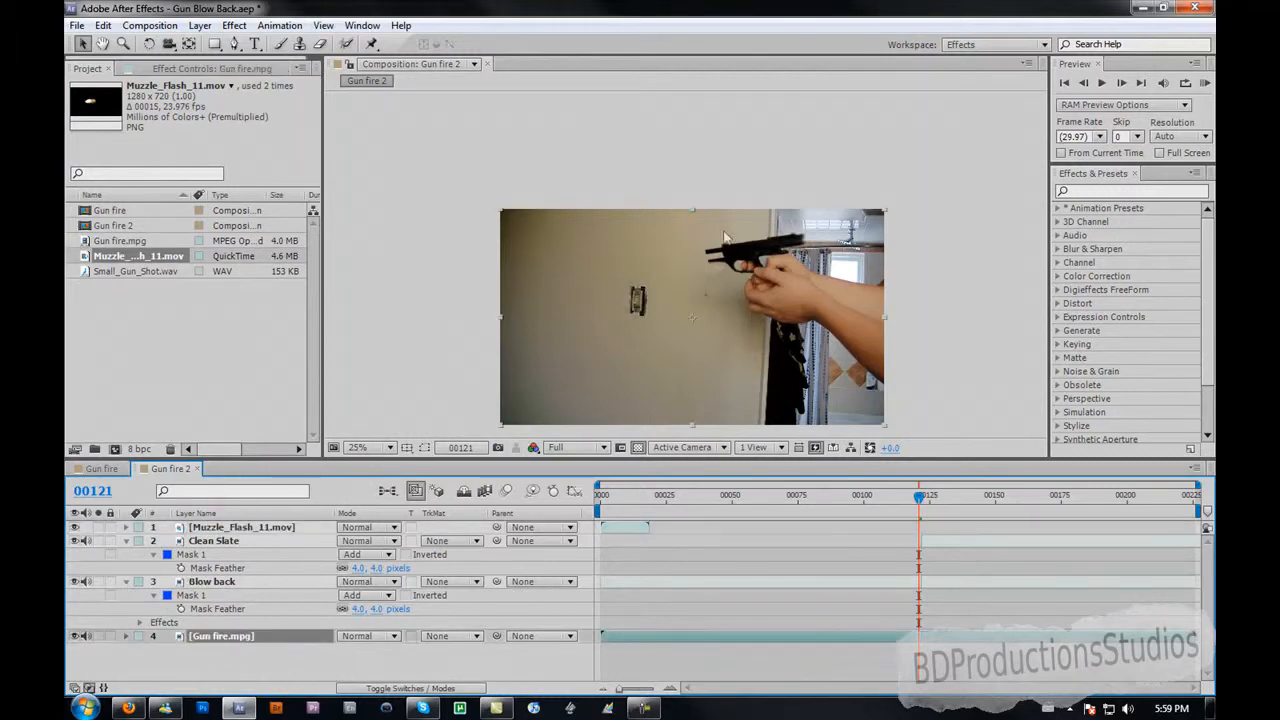
key("ctrl+d")
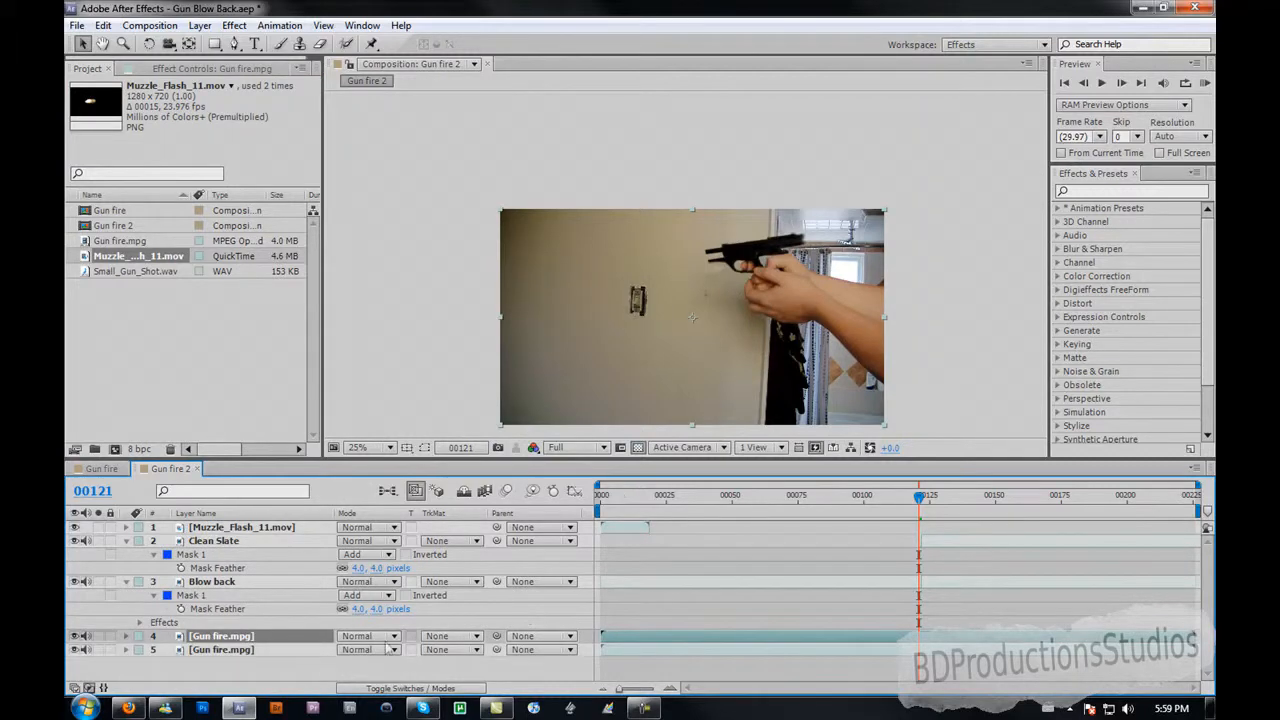
left_click_drag(256, 640, 250, 522)
left_click(378, 528)
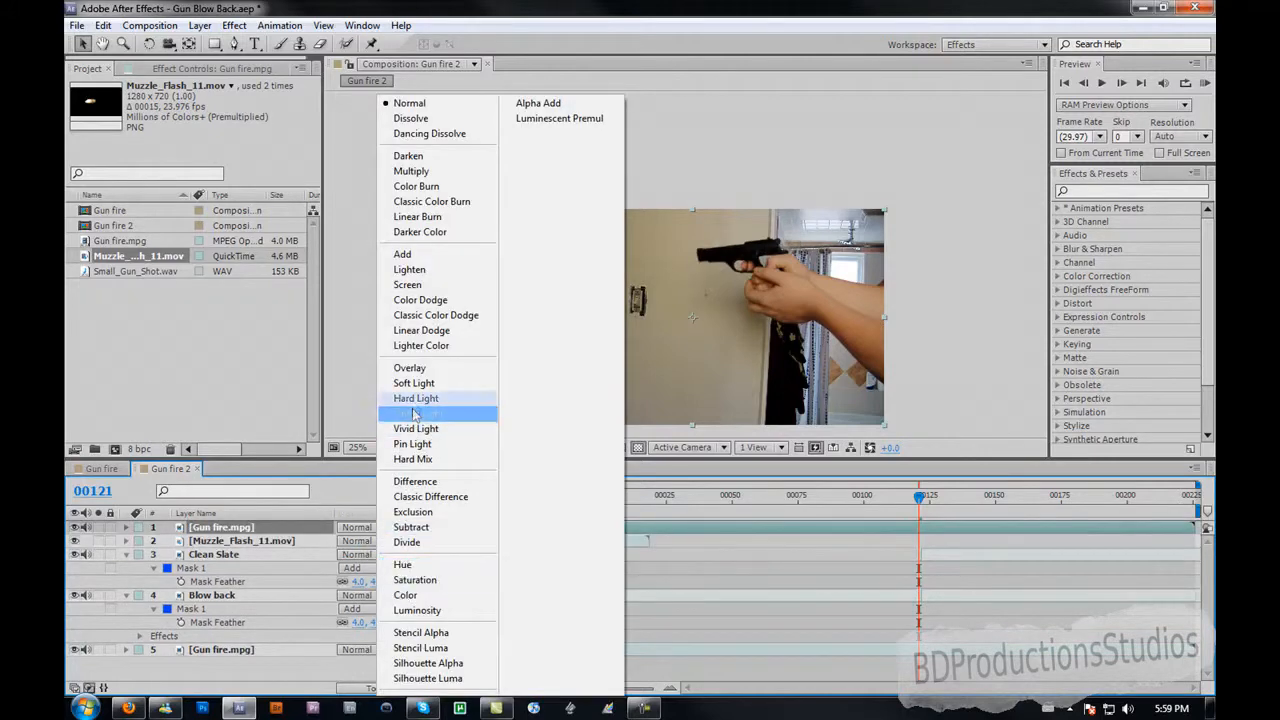
left_click(405, 254)
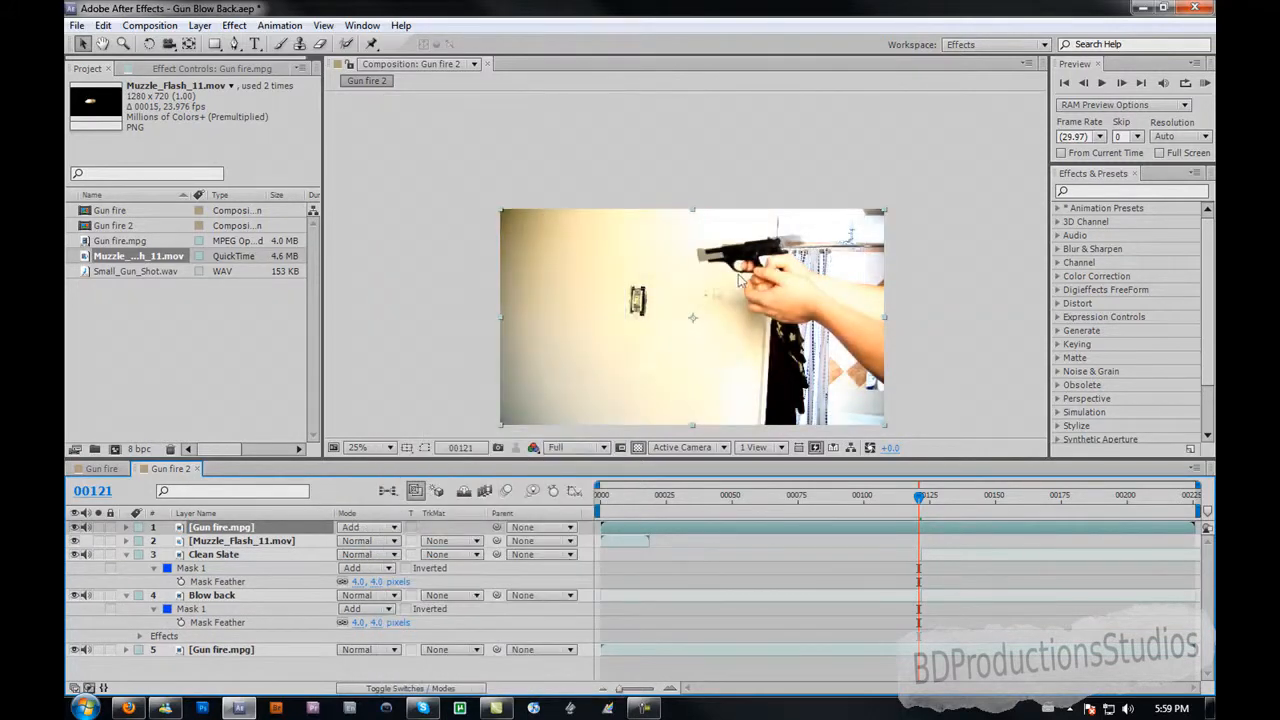
Draw a closed Pen tool mask around the hands and forearm on the top Gun fire.mpg layer
left_click(234, 44)
scroll(798, 276, "up", 2)
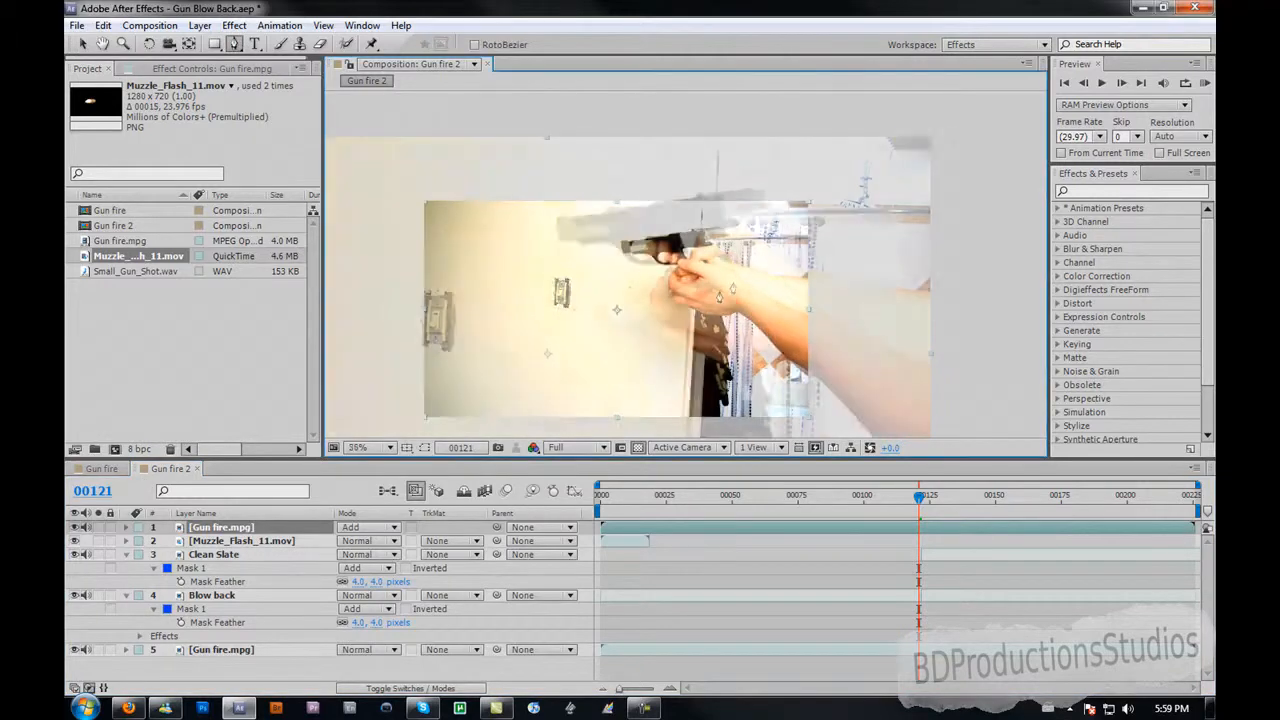
left_click(838, 277)
left_click(746, 258)
left_click(682, 290)
left_click(680, 328)
left_click(736, 345)
left_click(797, 357)
left_click(820, 360)
left_click(877, 388)
left_click(886, 367)
left_click_drag(891, 321, 904, 338)
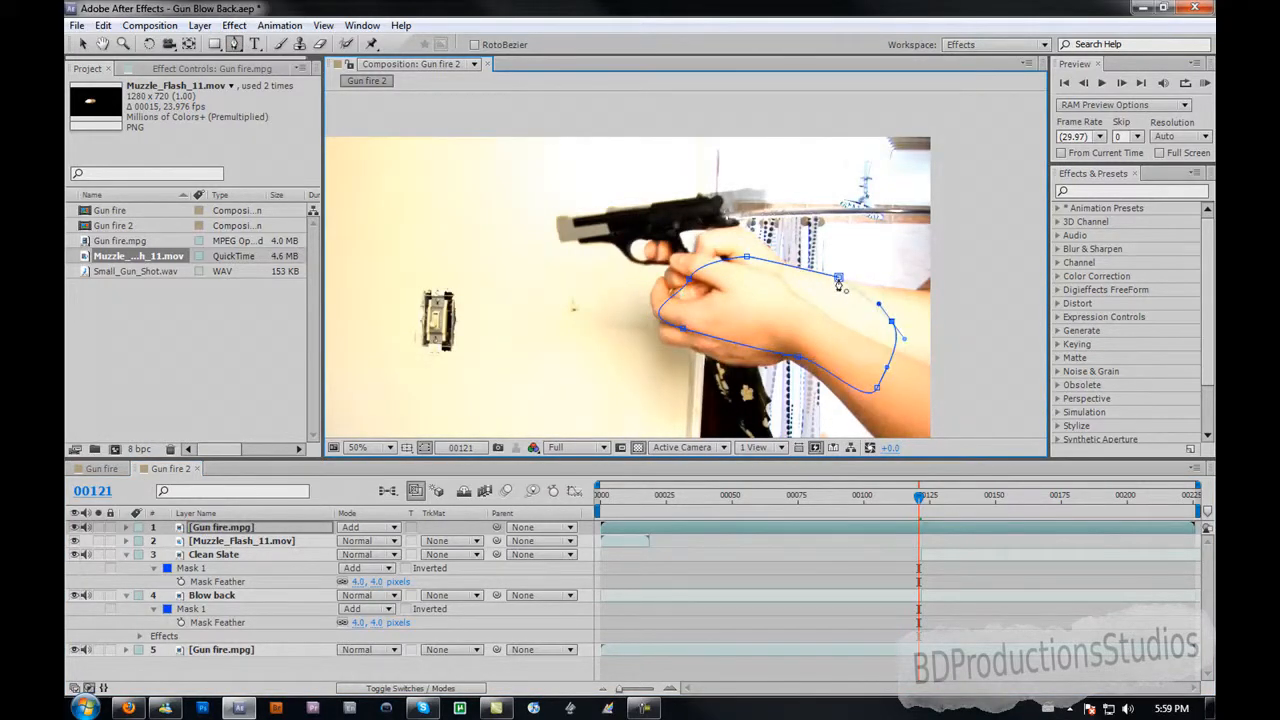
left_click(838, 279)
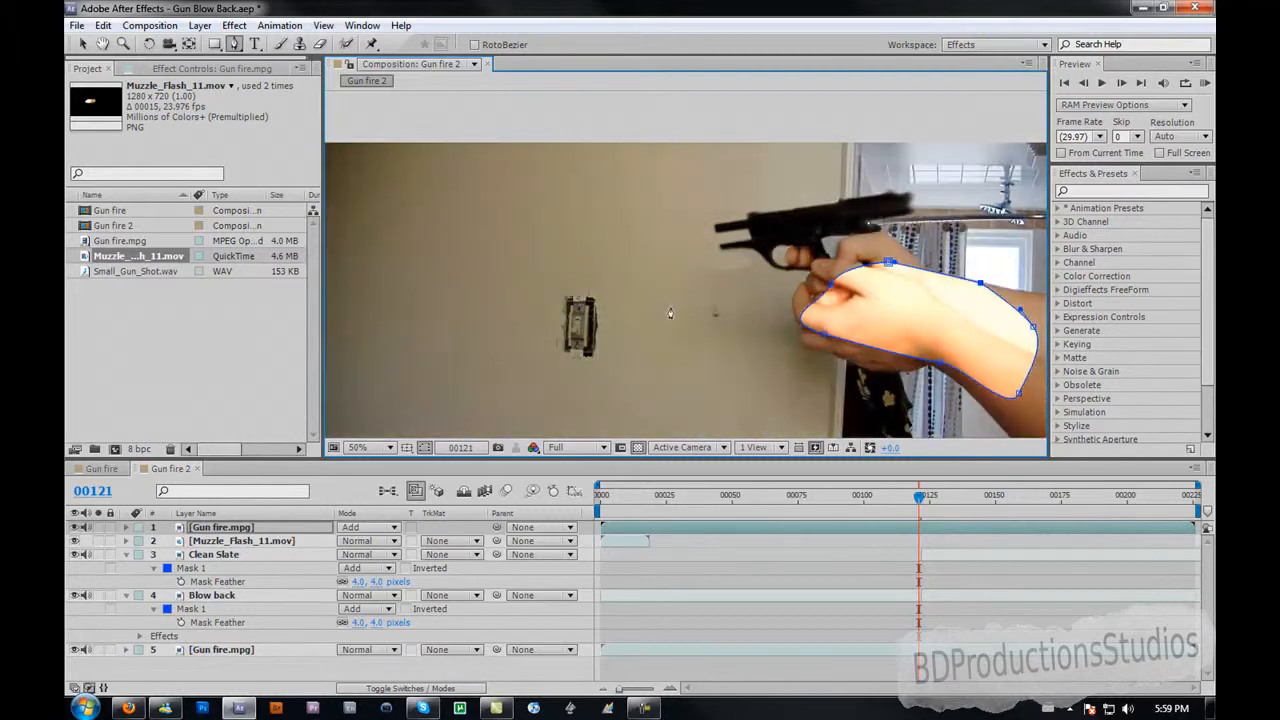
Draw a second closed mask on the wall between the light switch and the hands, on the same layer
left_click_drag(668, 302, 725, 303)
left_click(606, 324)
left_click(639, 396)
left_click_drag(731, 394, 742, 378)
left_click(745, 327)
left_click(668, 302)
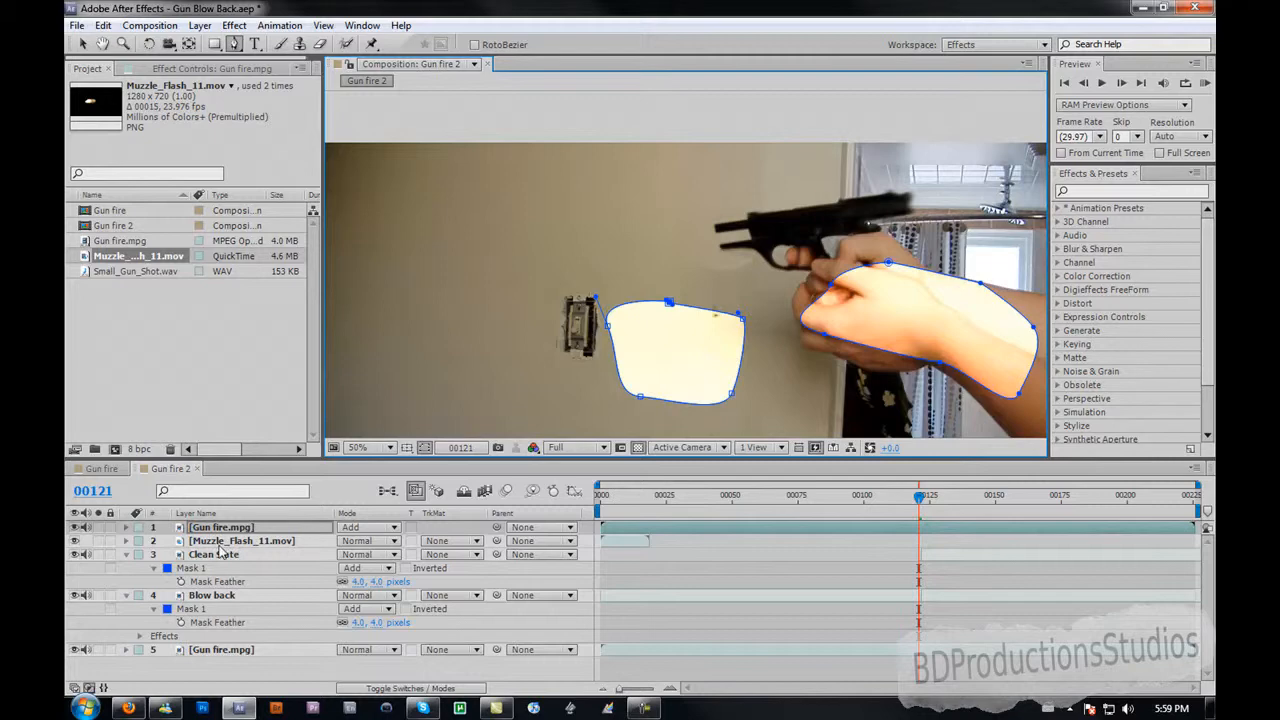
Set Mask 1 to a feather of 178 and an expansion of -61 pixels, and feather Mask 2 by 301 pixels
key("m")
key("m")
left_click_drag(372, 570, 304, 596)
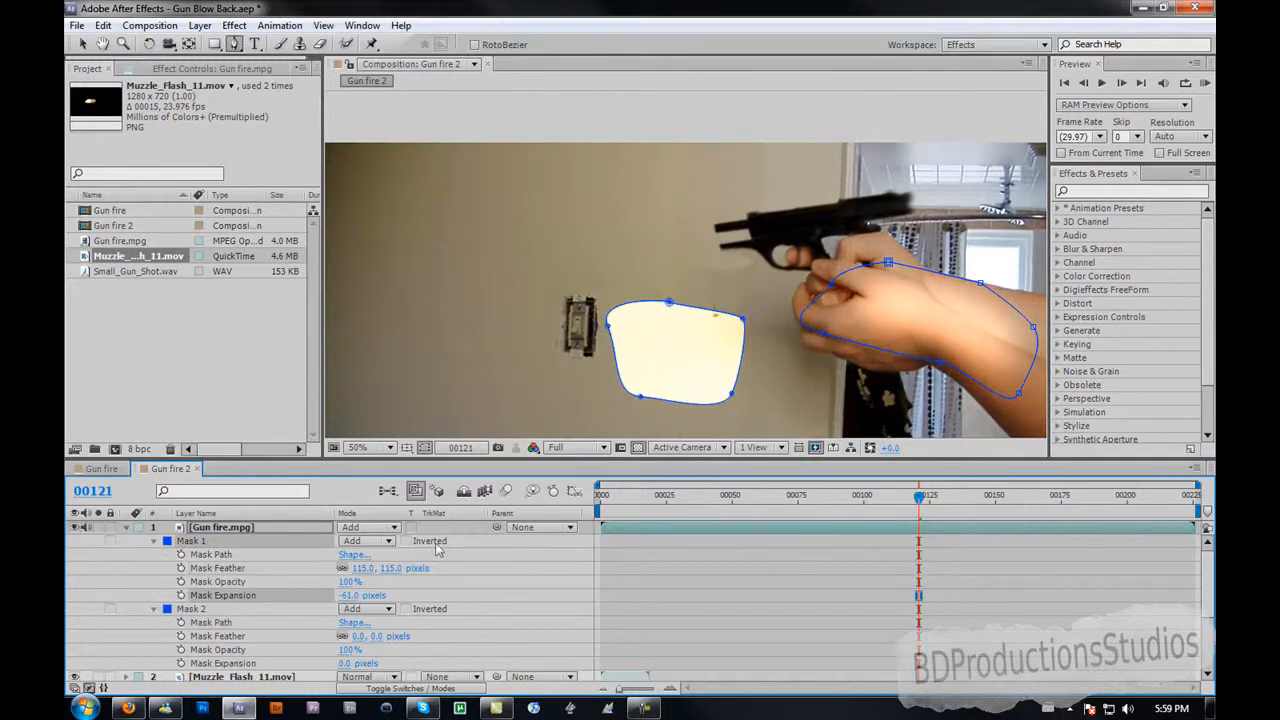
left_click_drag(393, 570, 456, 570)
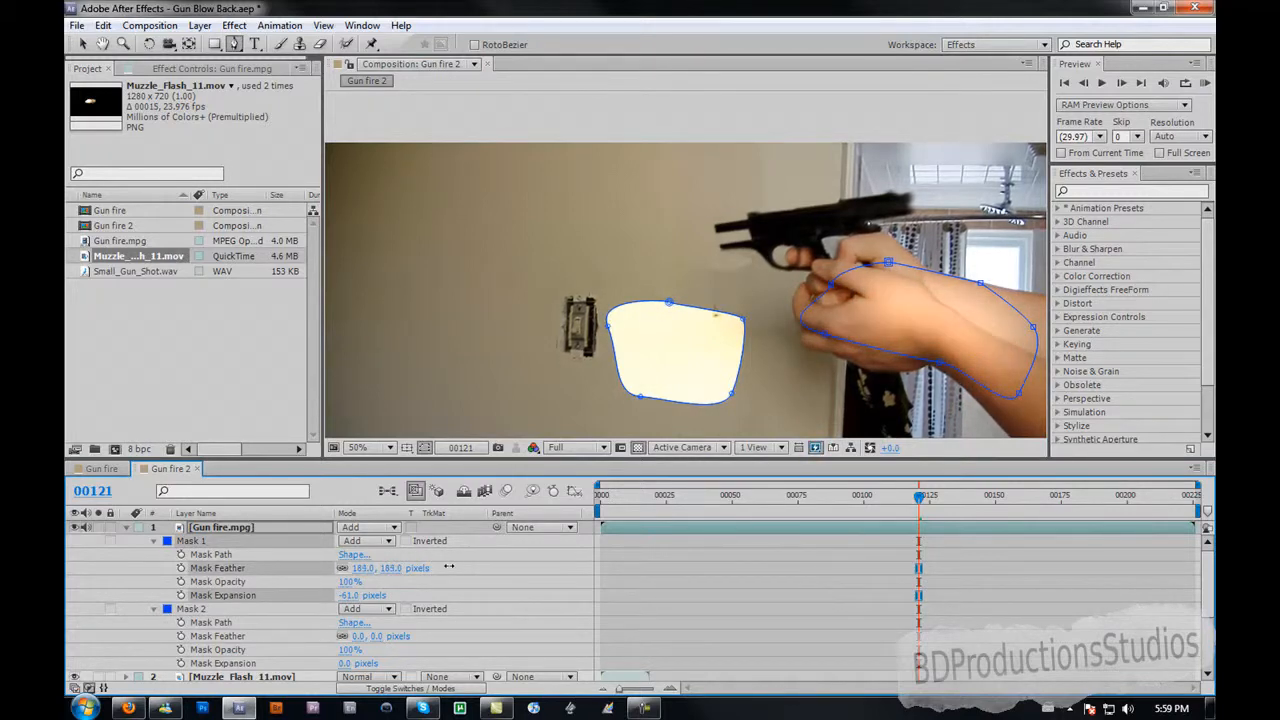
scroll(617, 313, "down", 1)
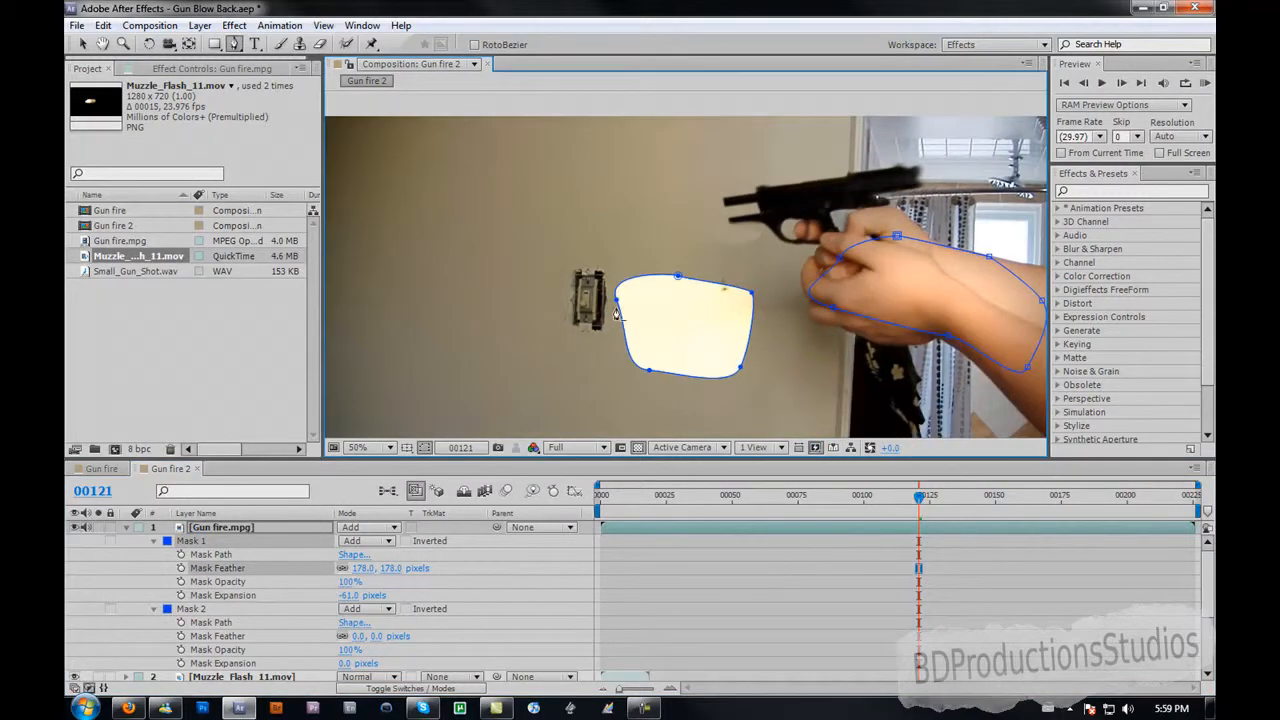
left_click_drag(366, 636, 611, 643)
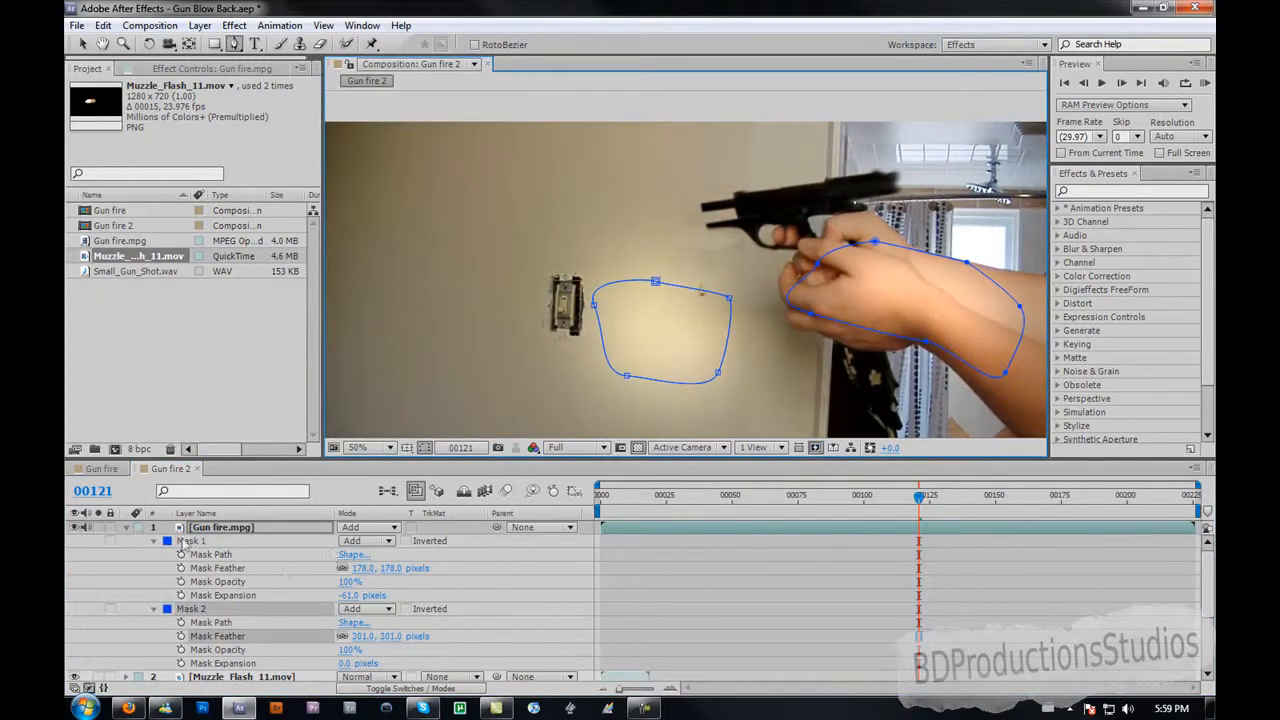
left_click(127, 527)
Start the Muzzle_Flash_11.mov layer at frame 121, then rotate and move the flash so it fires out of the gun's barrel tip
left_click_drag(629, 541, 936, 543)
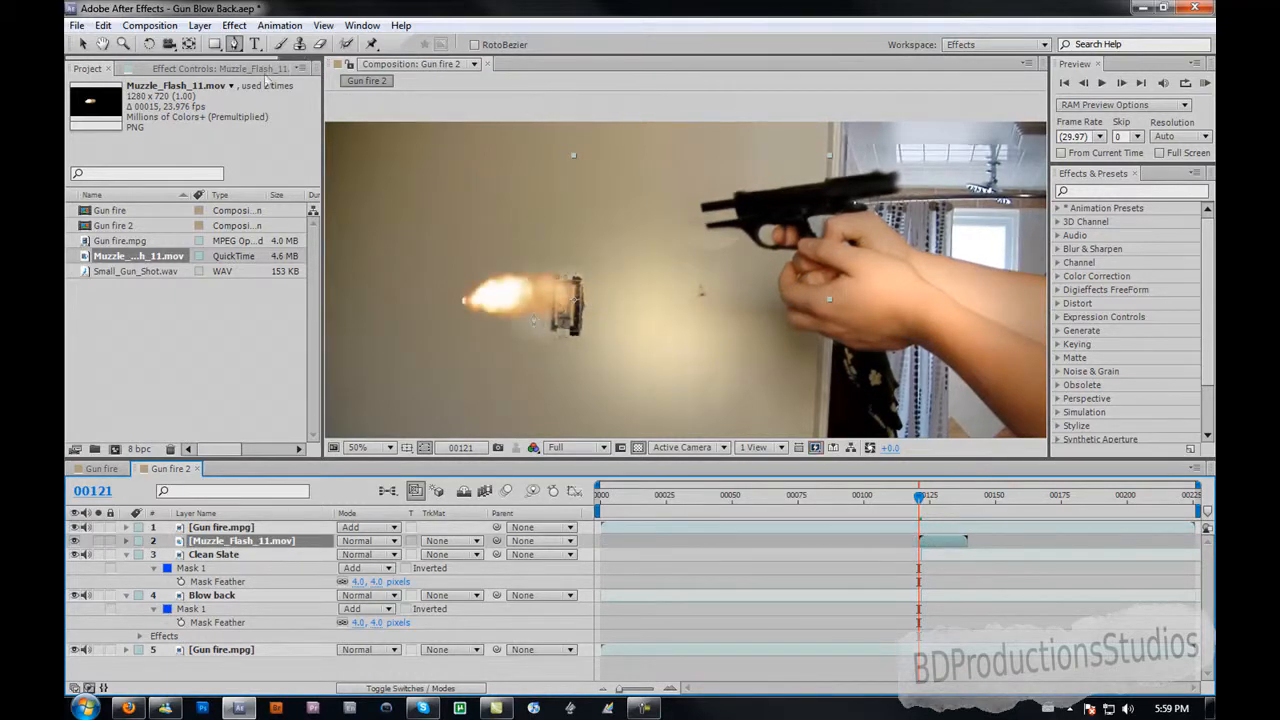
left_click(82, 44)
left_click_drag(535, 313, 660, 250)
left_click(148, 45)
left_click_drag(420, 330, 632, 115)
key("v")
left_click_drag(659, 254, 544, 216)
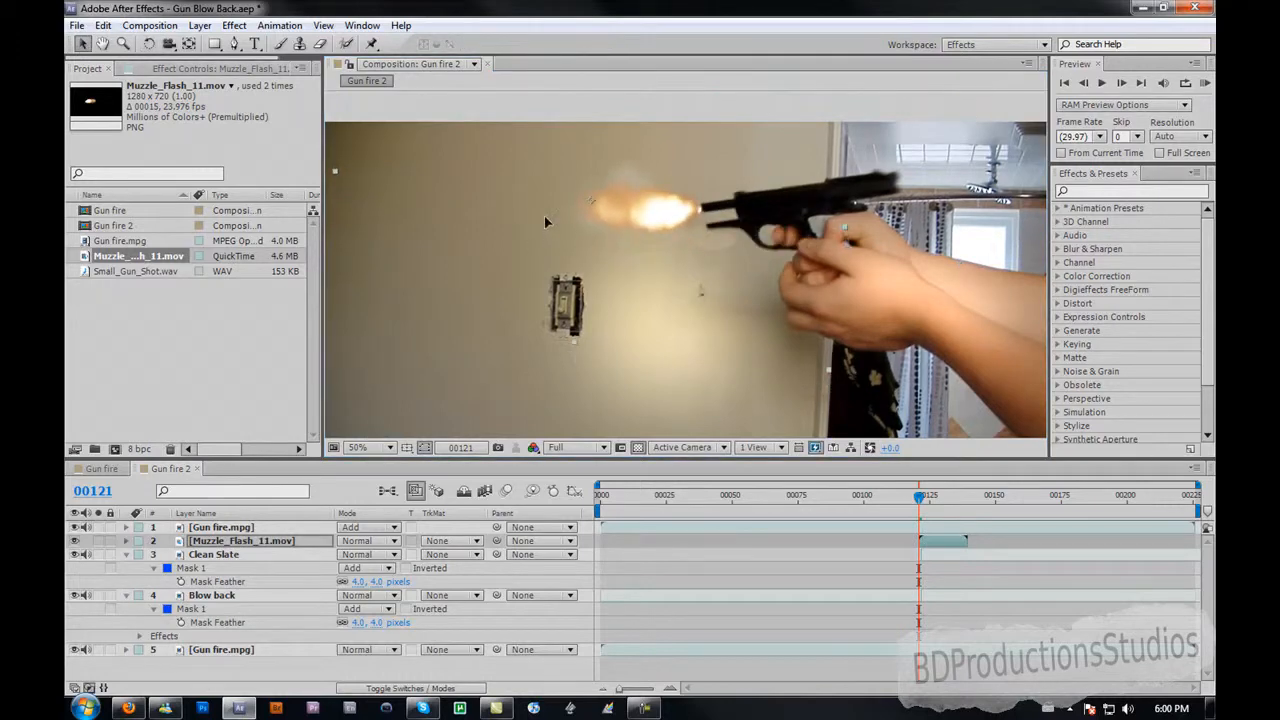
Fine-tune the muzzle flash's rotation to line it up with the tilt of the barrel
left_click(148, 44)
left_click_drag(610, 275, 666, 236)
left_click(82, 44)
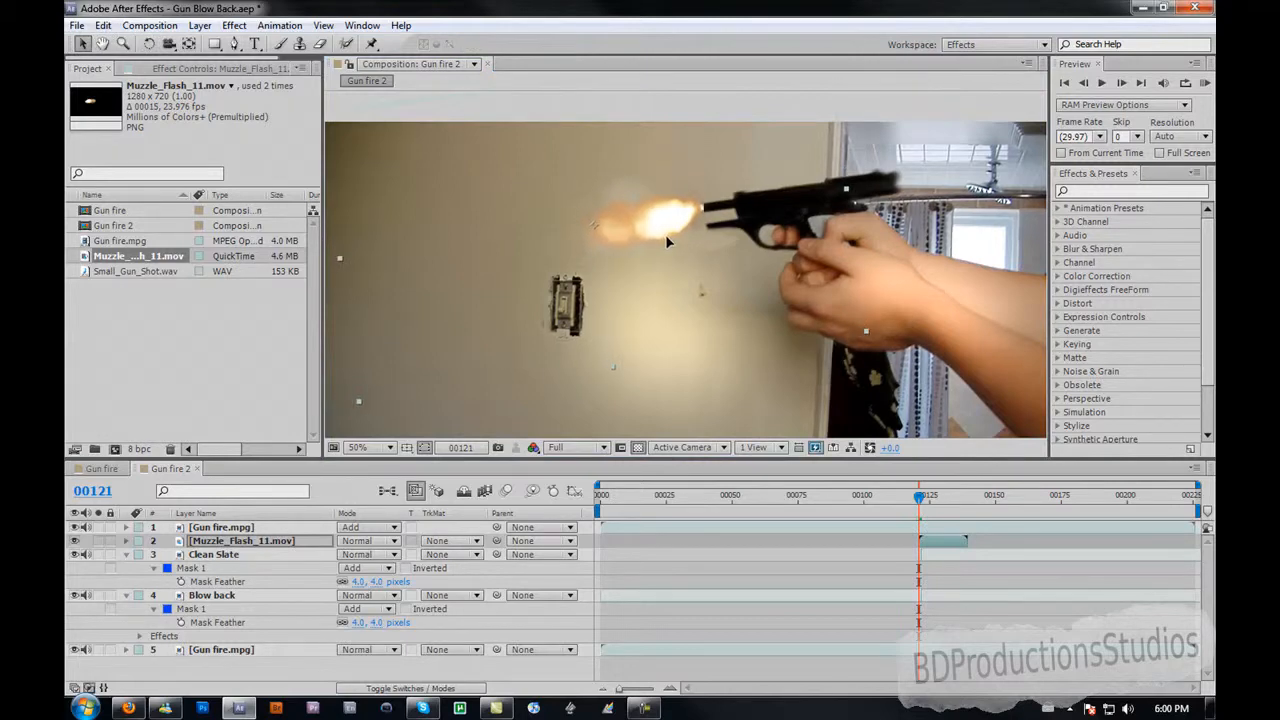
Narrow the work area to the frames around the gunshot and play a RAM preview of the whole picture
mouse_move(598, 510)
left_mouse_down()
mouse_move(946, 512)
mouse_move(826, 511)
left_mouse_up()
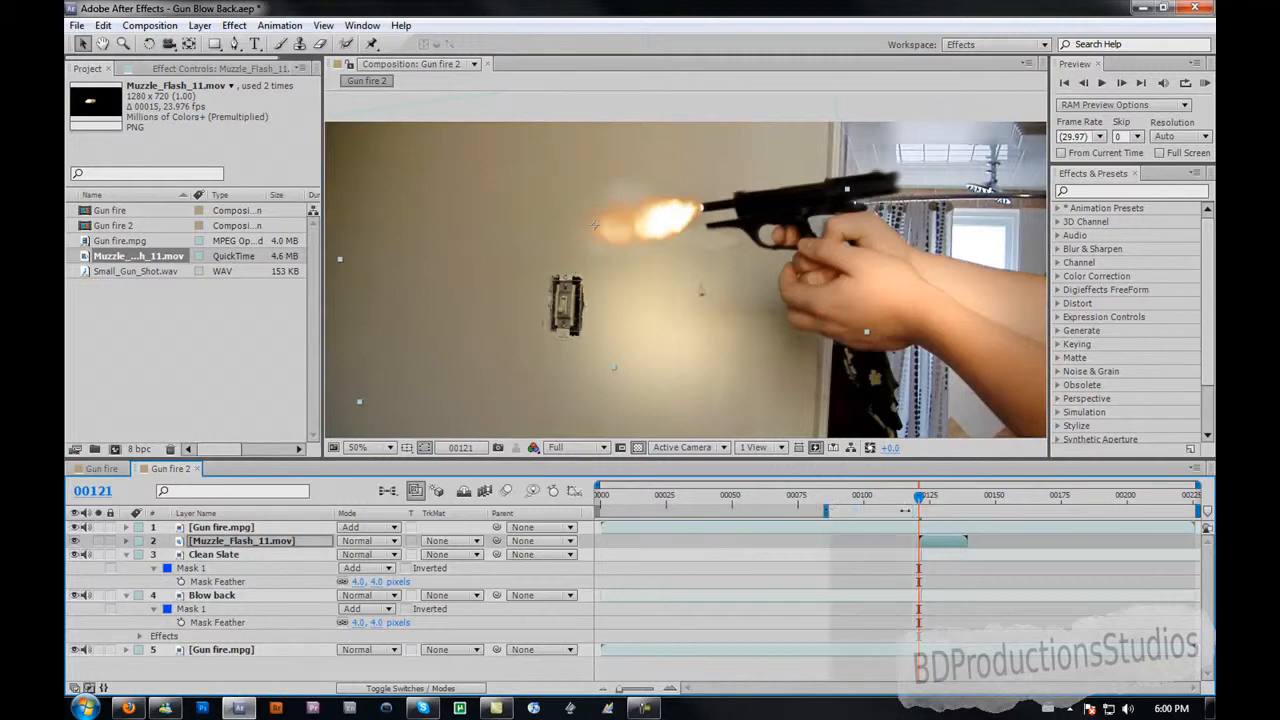
left_click_drag(1197, 511, 1010, 511)
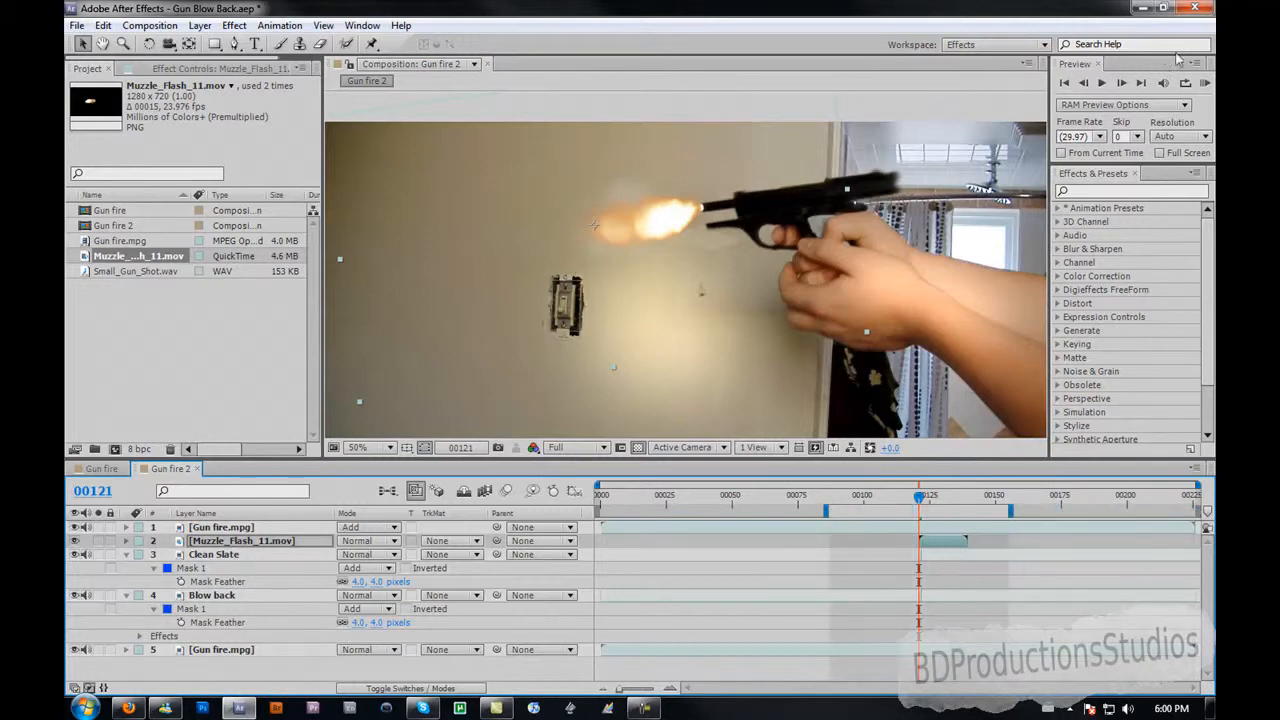
left_click(1205, 83)
key("comma")
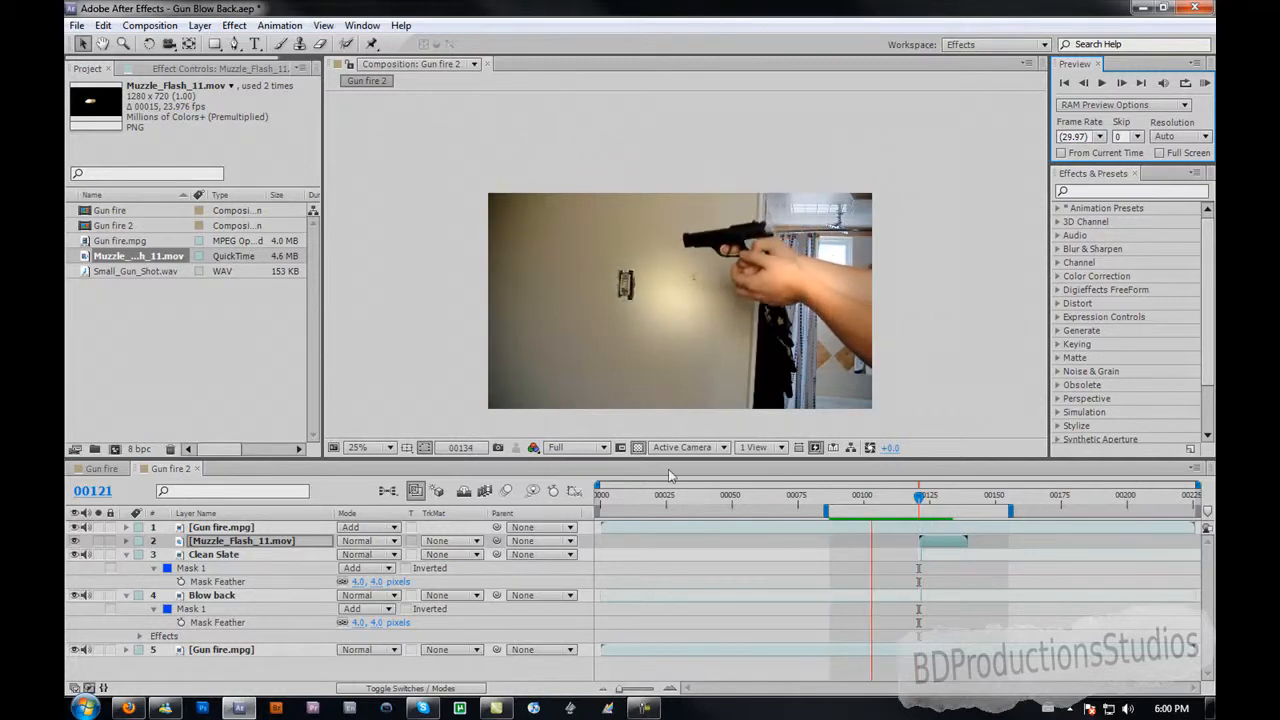
Trim the top Gun fire.mpg glow layer to frame 121 only and replay the RAM preview
left_click(605, 527)
left_click_drag(818, 524, 920, 526)
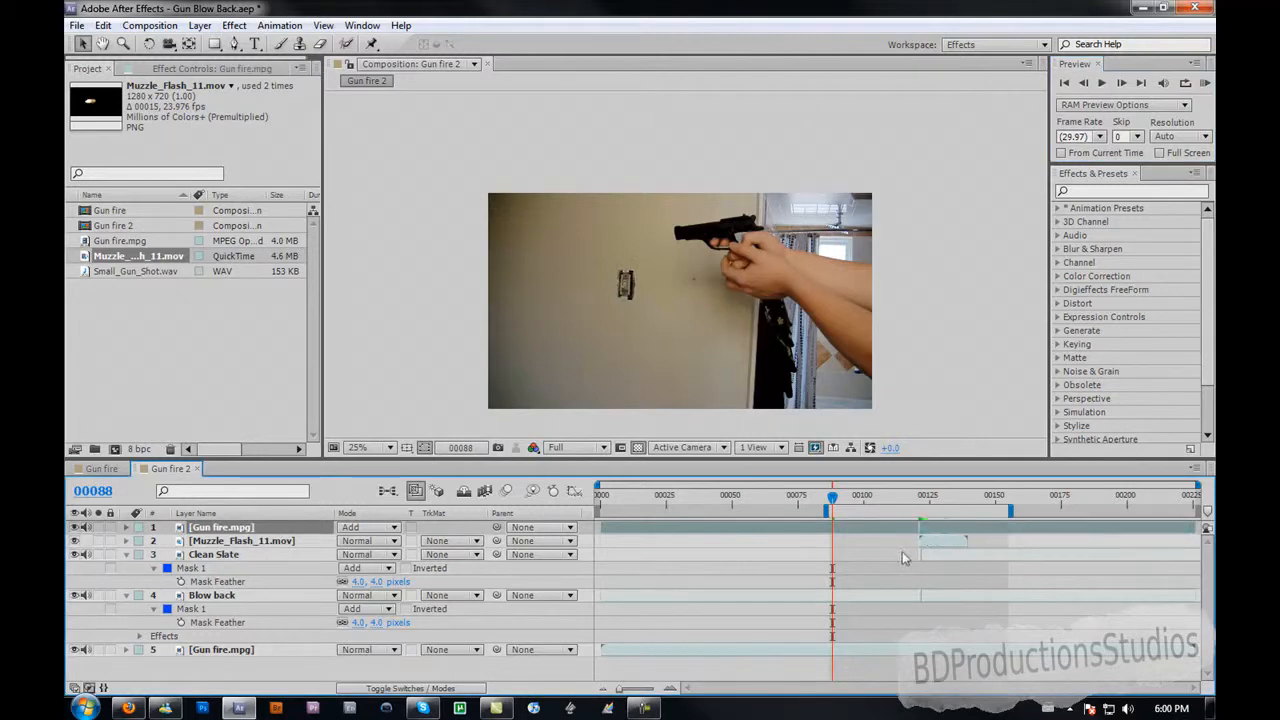
left_click(1205, 84)
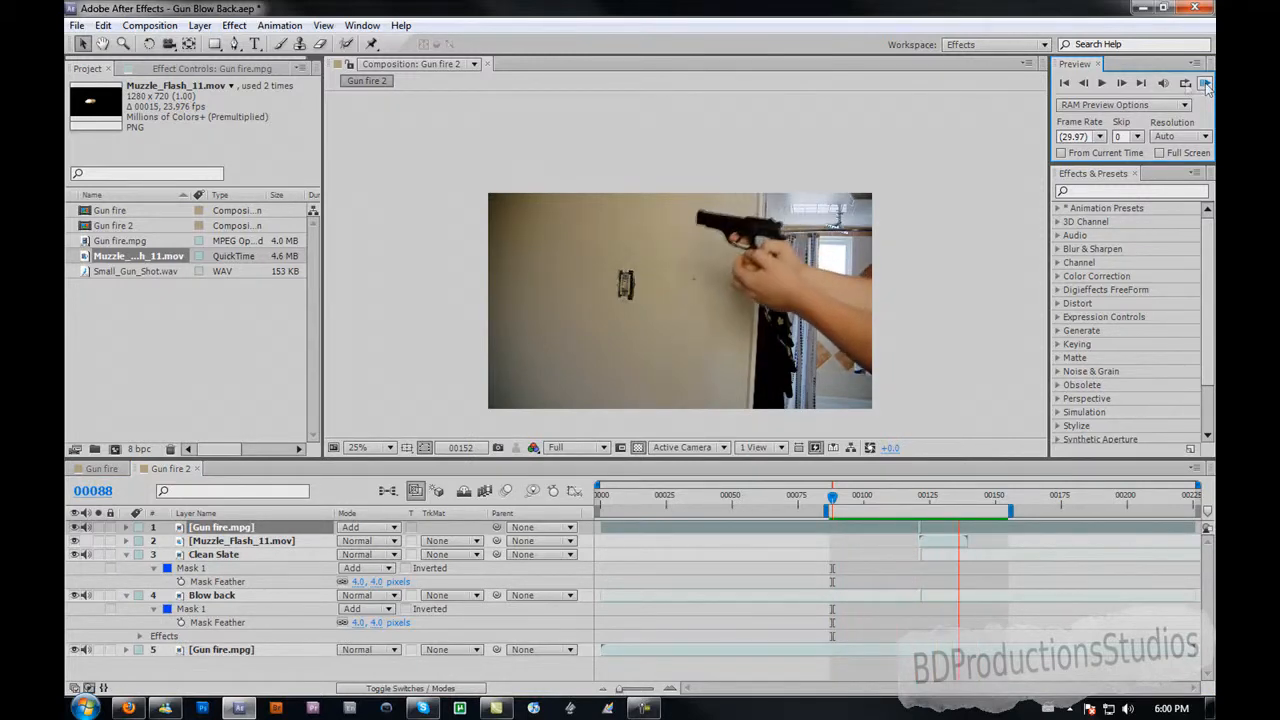
scroll(815, 260, "up", 1)
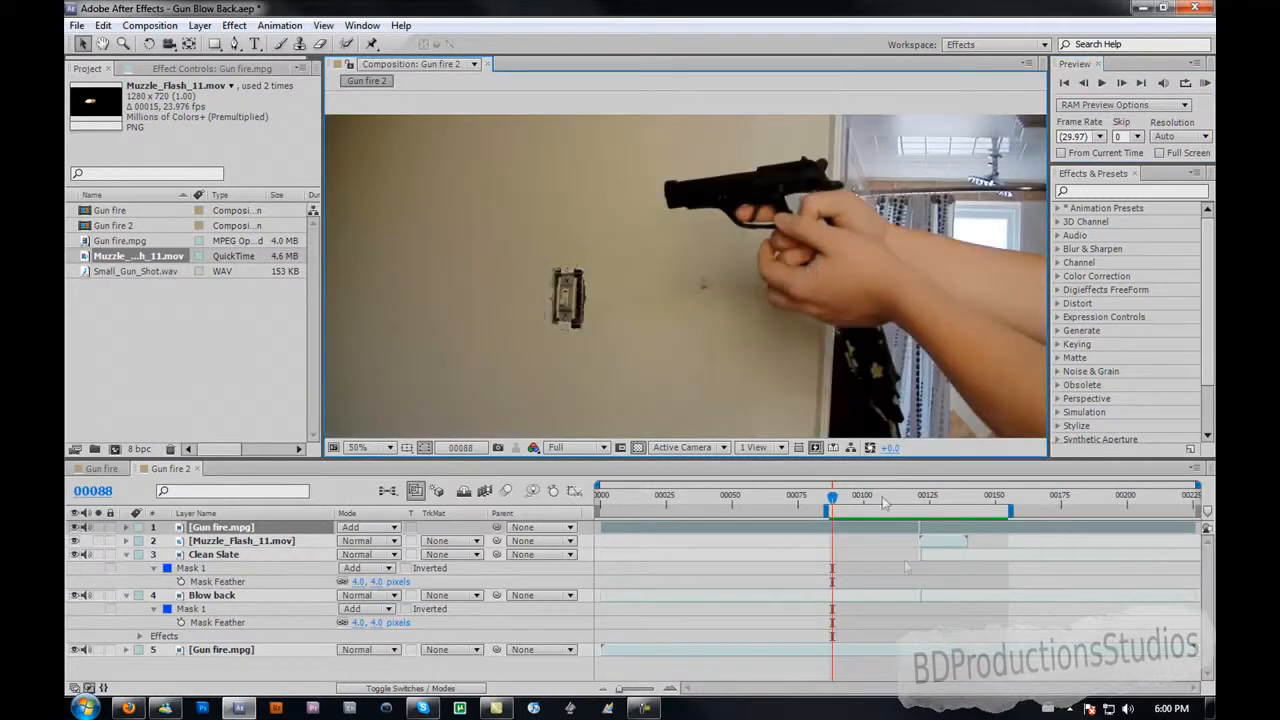